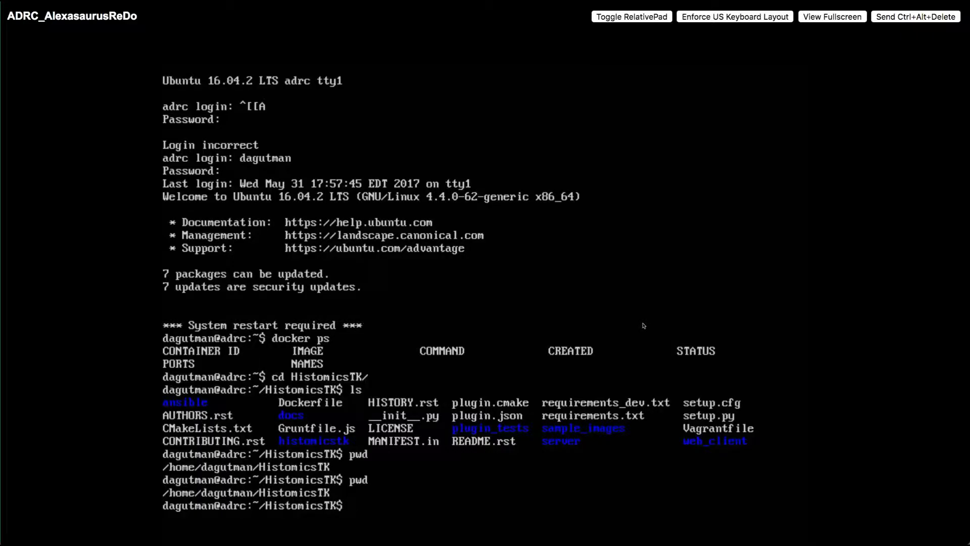
Change into the ansible directory and run python deploy_docker.py pull to fetch the Docker images.
text(cd ansible/)
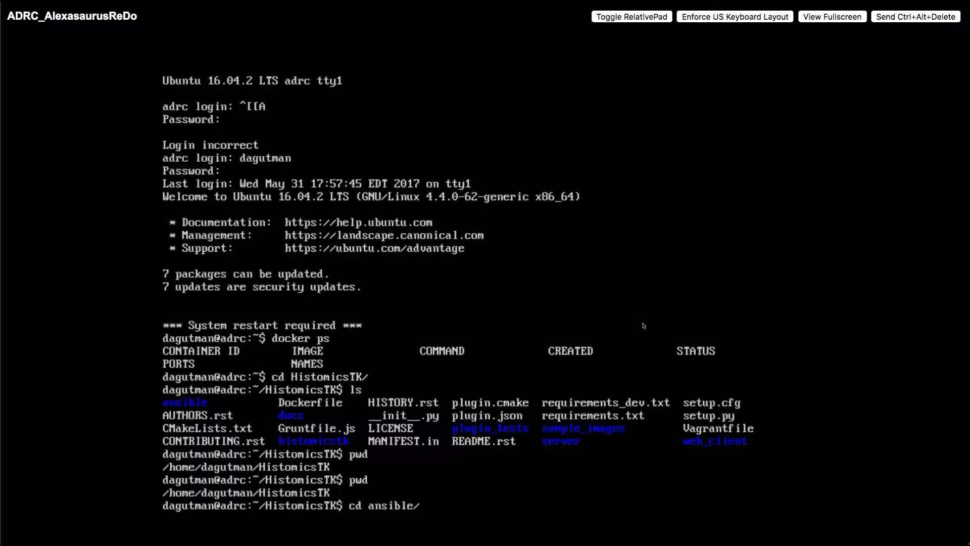
key(Return)
text(python pu)
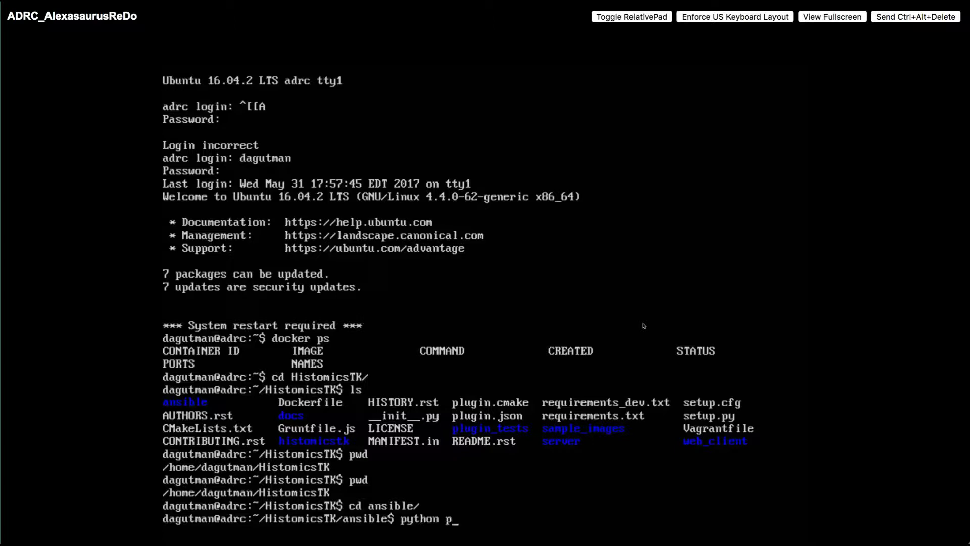
key(BackSpace)
key(BackSpace)
text(depl)
key(Tab)
text(pull)
key(Return)
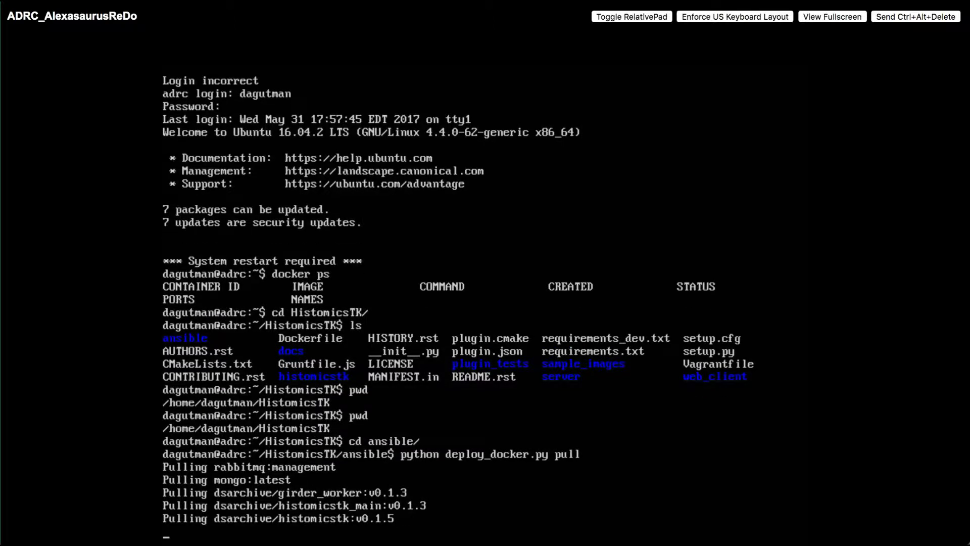
Run python deploy_docker.py start to launch the containers.
text(python d)
key(Tab)
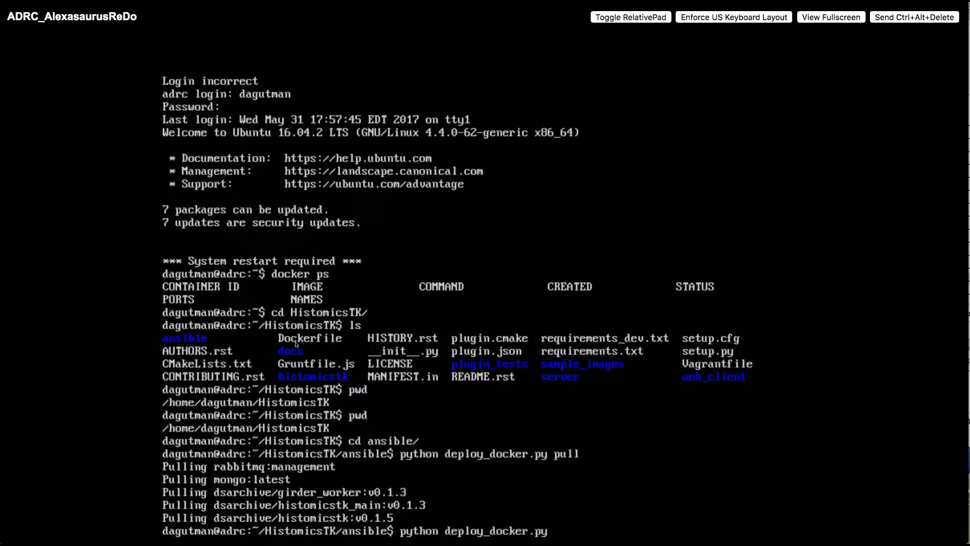
text(start)
key(Return)
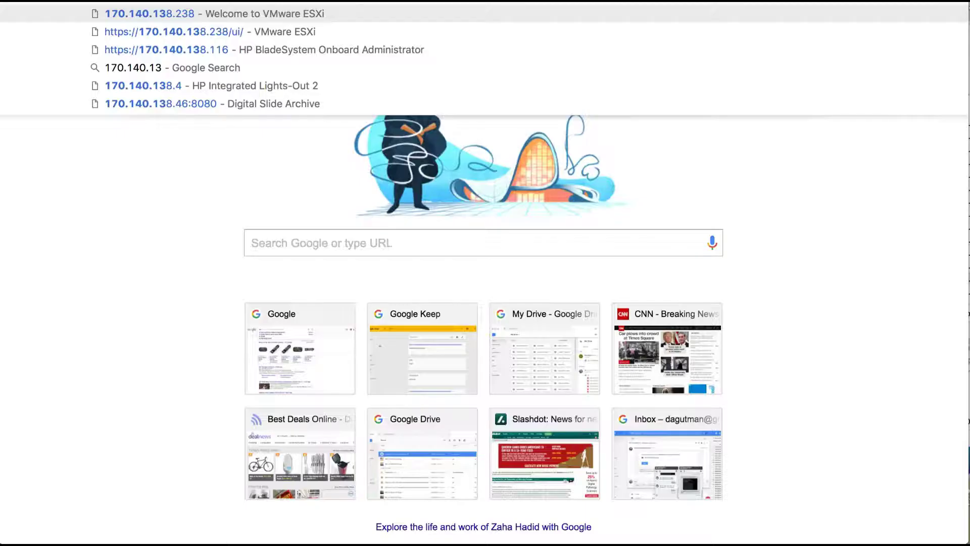
Switch to the browser, load the Digital Slide Archive site at 170.140.138.46:8080 and open its collections.
text(8.4)
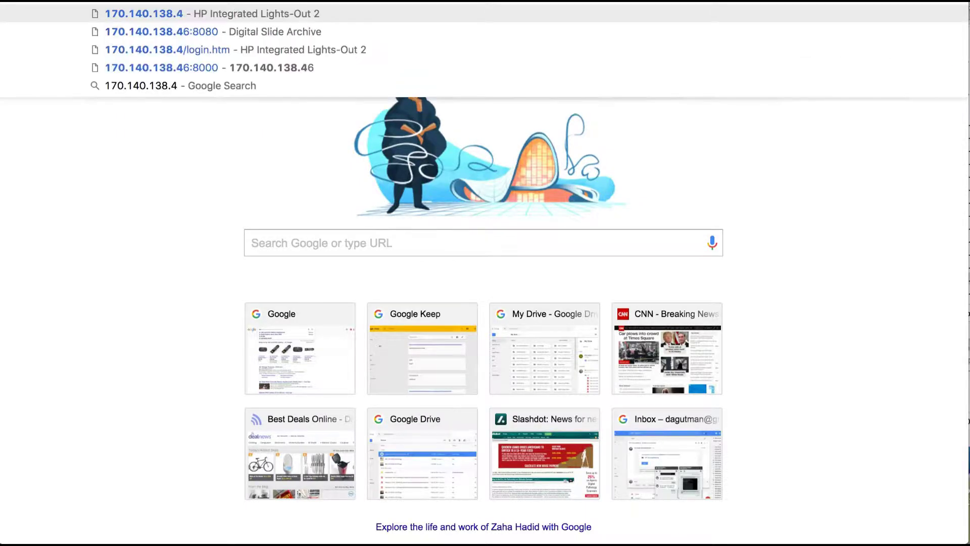
text(6)
key(Return)
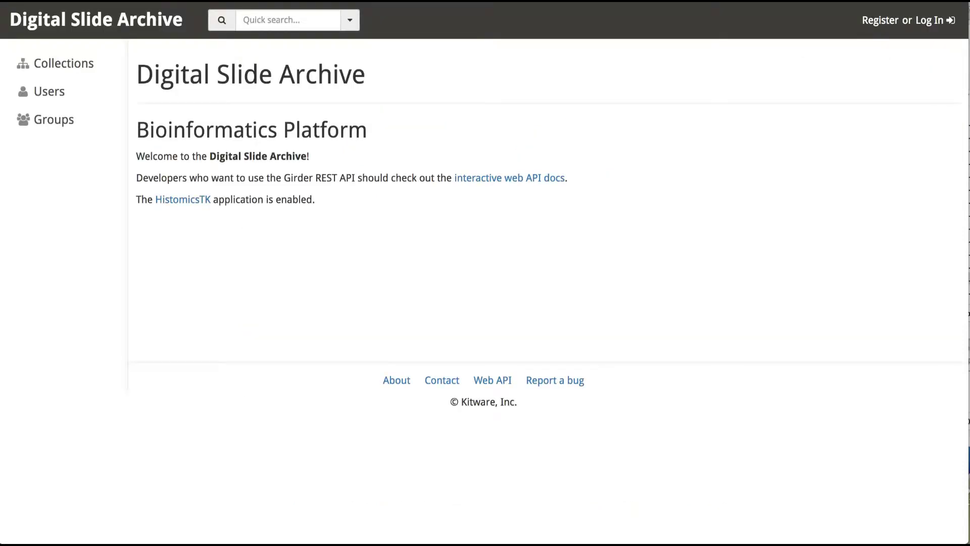
click(94, 69)
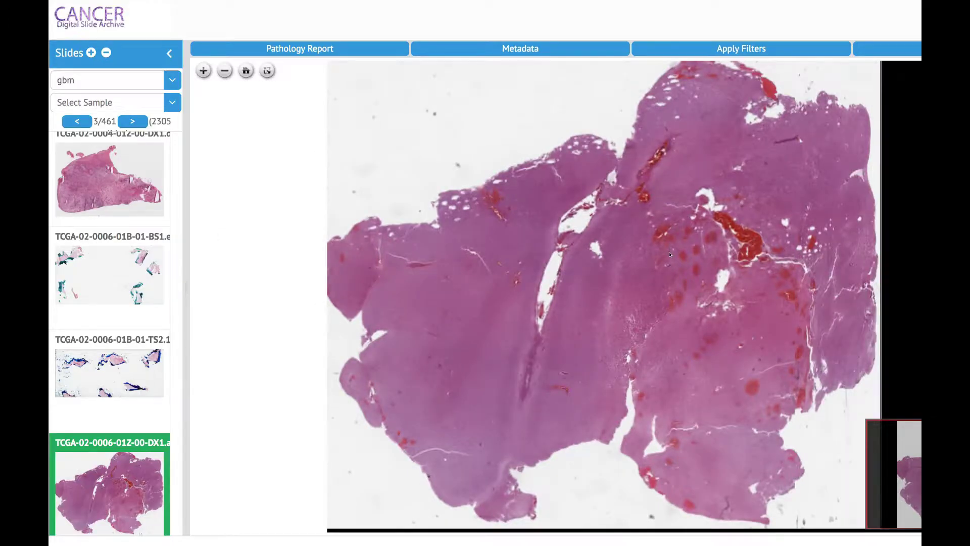
Examine the tissue of the TCGA-02-0006-01Z-00-DX1 slide at cell-level and wider magnifications.
drag(745, 262, 630, 313)
scroll(630, 314, up, 5)
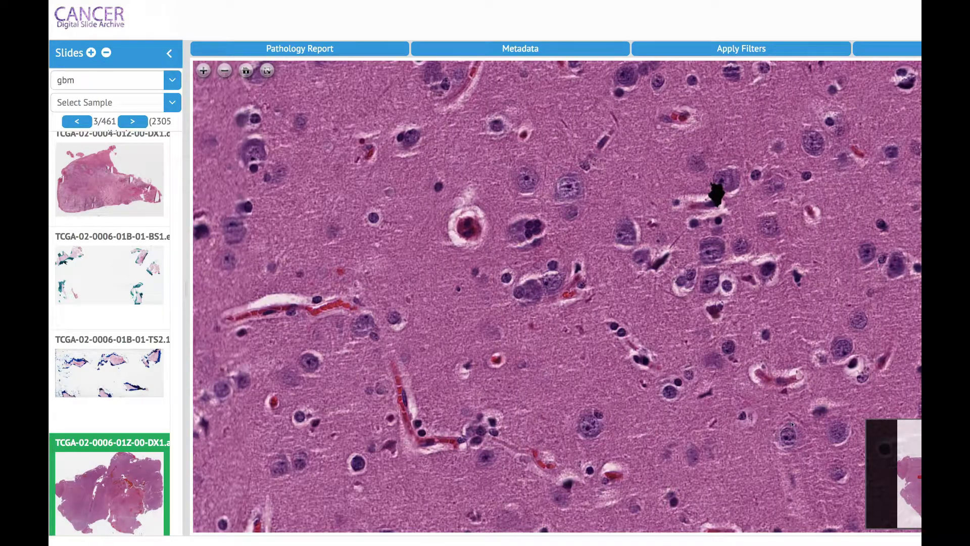
scroll(535, 339, down, 5)
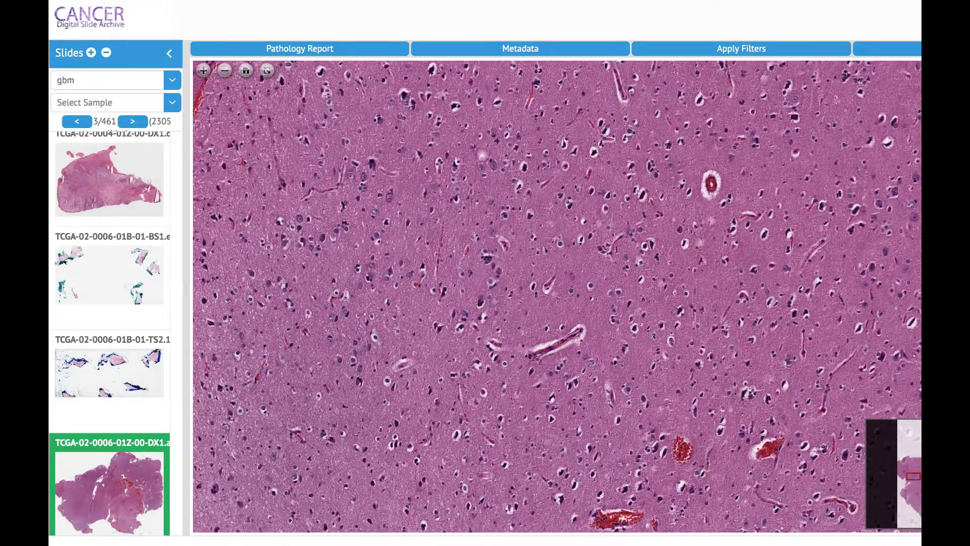
scroll(653, 336, down, 3)
View the pathology report belonging to the displayed slide and close it.
click(292, 49)
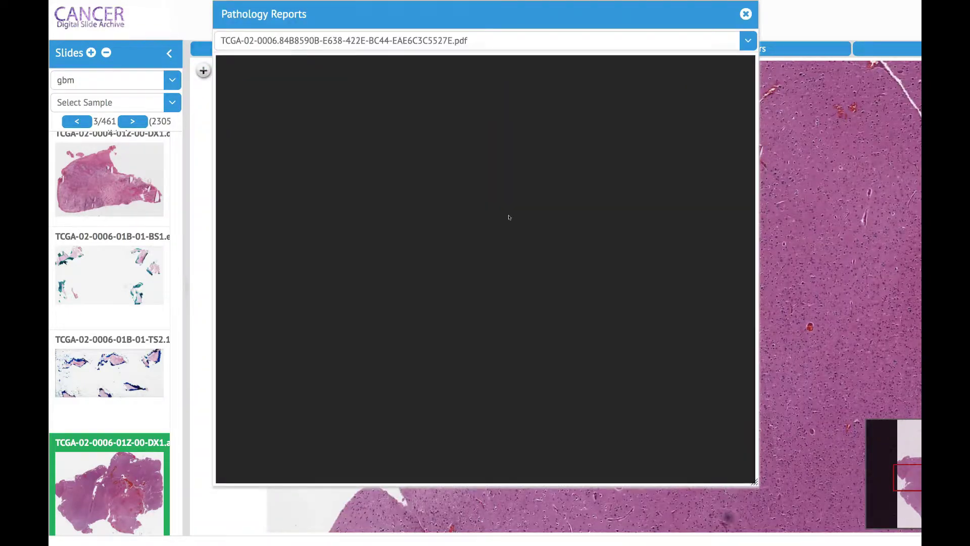
scroll(508, 218, up, 4)
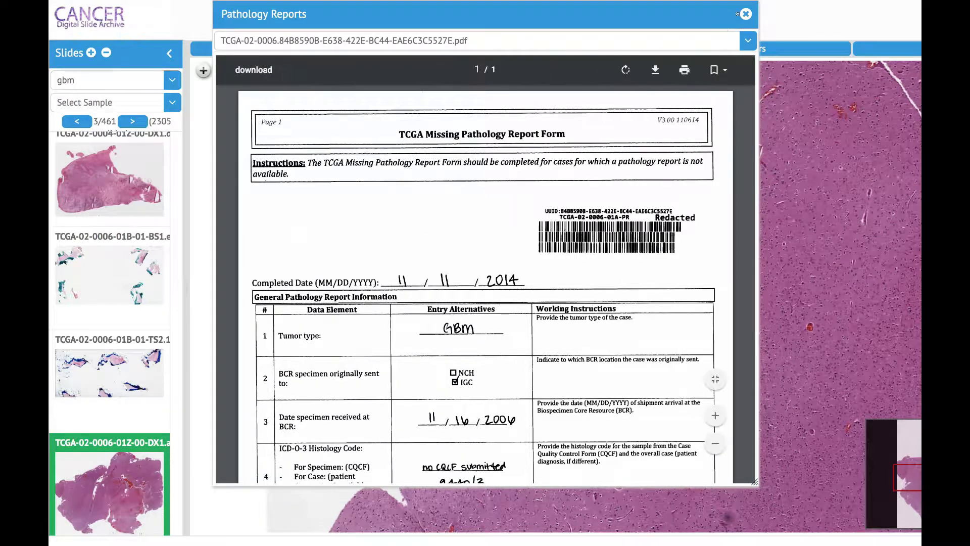
click(746, 13)
Review the slide's nationwidechildrens-org_clinical_follow_up_v1-0_gbm metadata and close the metadata window.
click(539, 49)
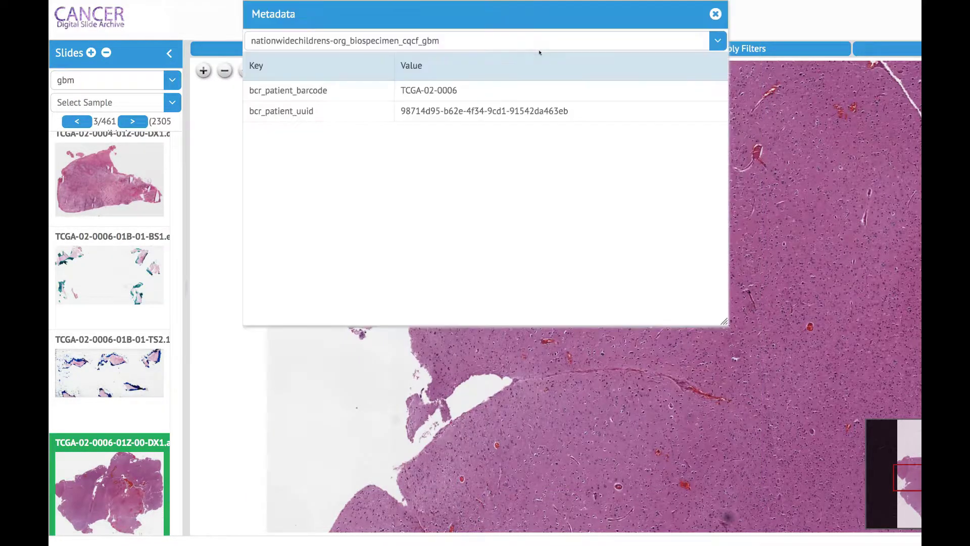
click(670, 34)
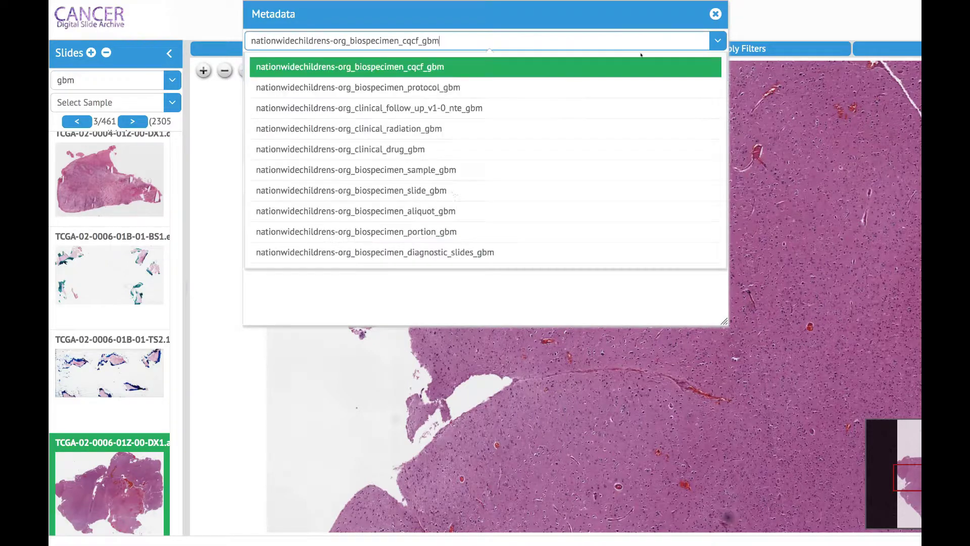
scroll(454, 193, down, 3)
click(406, 233)
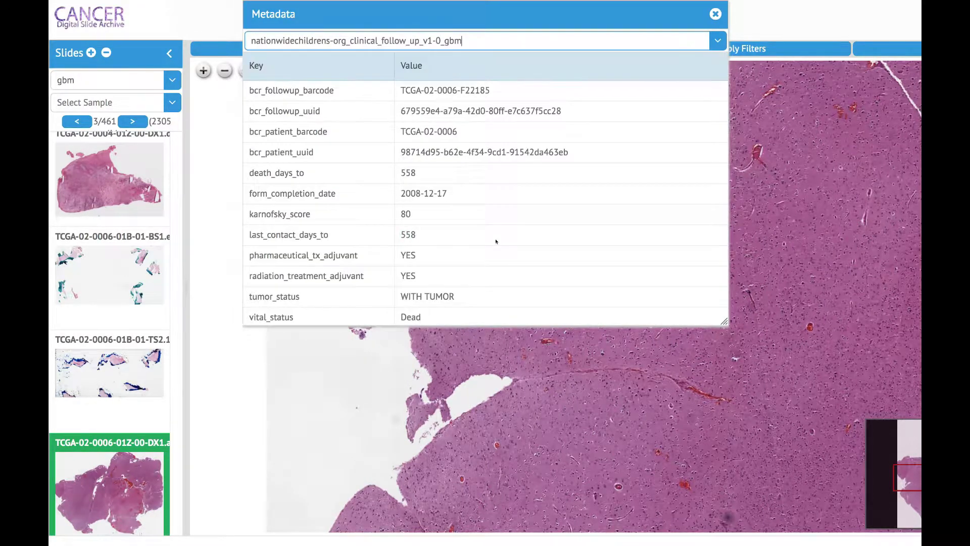
scroll(405, 273, down, 1)
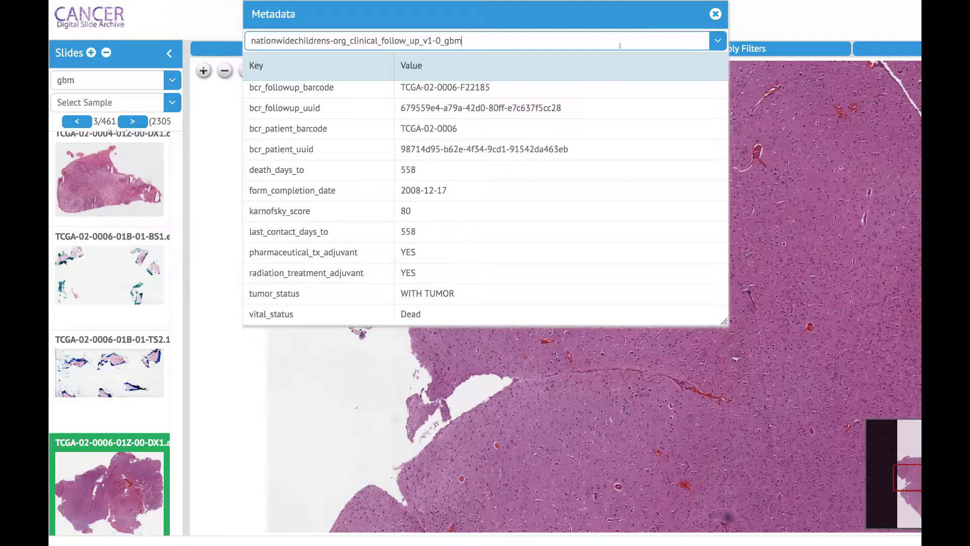
click(715, 14)
View the slide's Aperio annotations from the file TCGA-02-0006-01Z-00-DX1.xml.
click(887, 48)
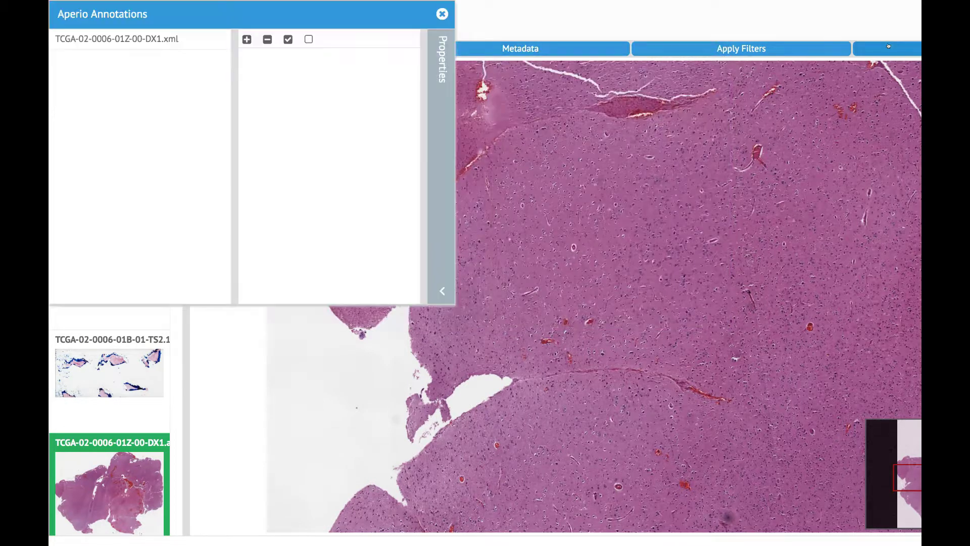
click(123, 38)
scroll(630, 317, down, 5)
scroll(745, 322, up, 2)
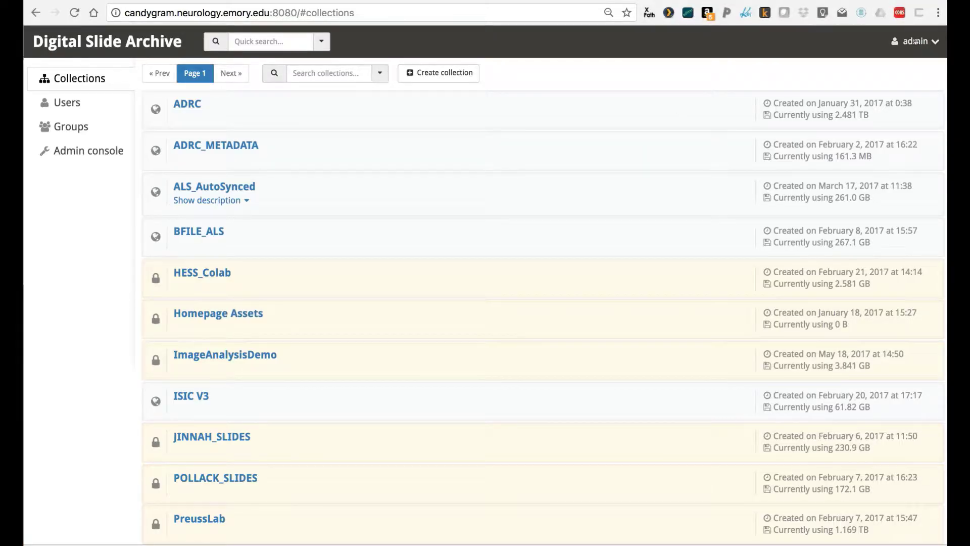
Create a collection named ITCR_DEMO with the description "Demo upload for ITCR".
click(915, 42)
click(916, 42)
click(424, 72)
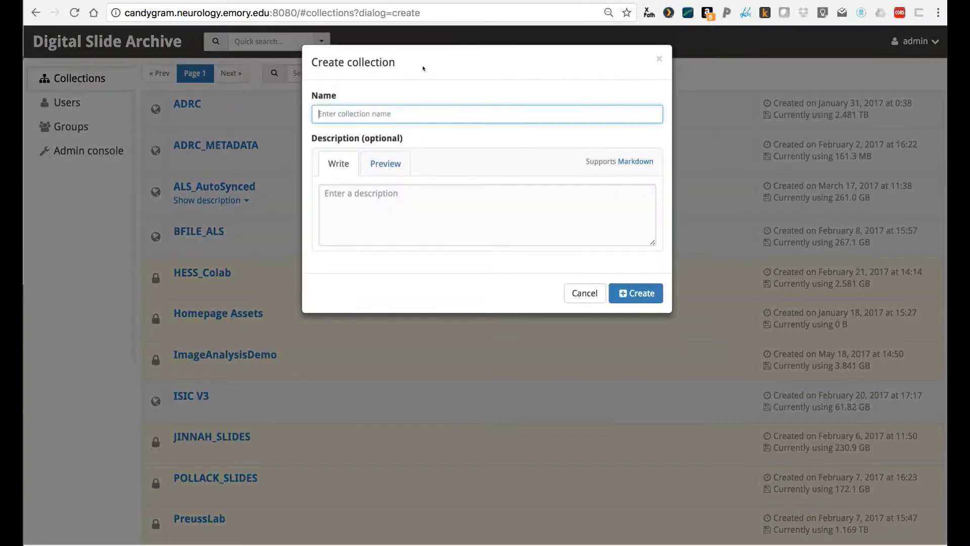
text(ITCR_DEMO)
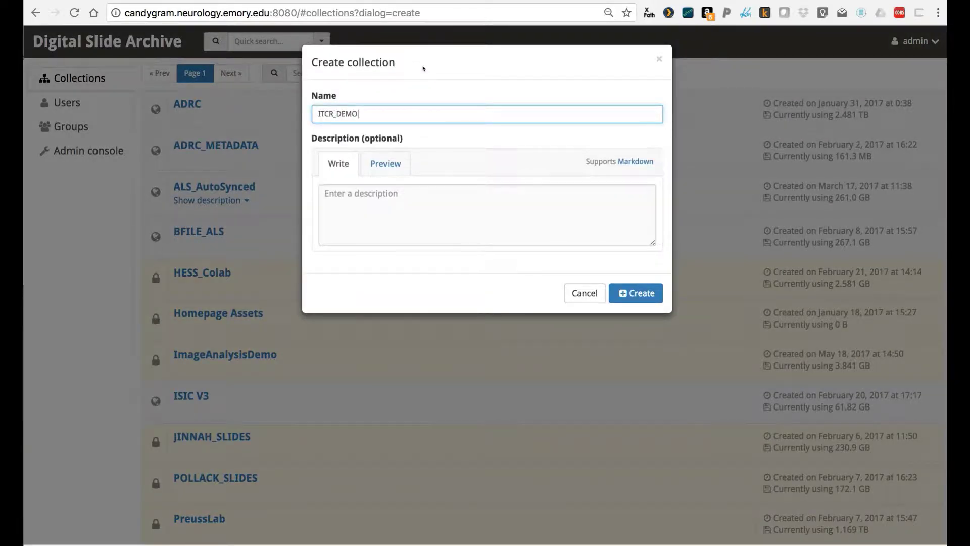
click(392, 218)
text(DEMO)
key(BackSpace)
key(BackSpace)
key(BackSpace)
key(BackSpace)
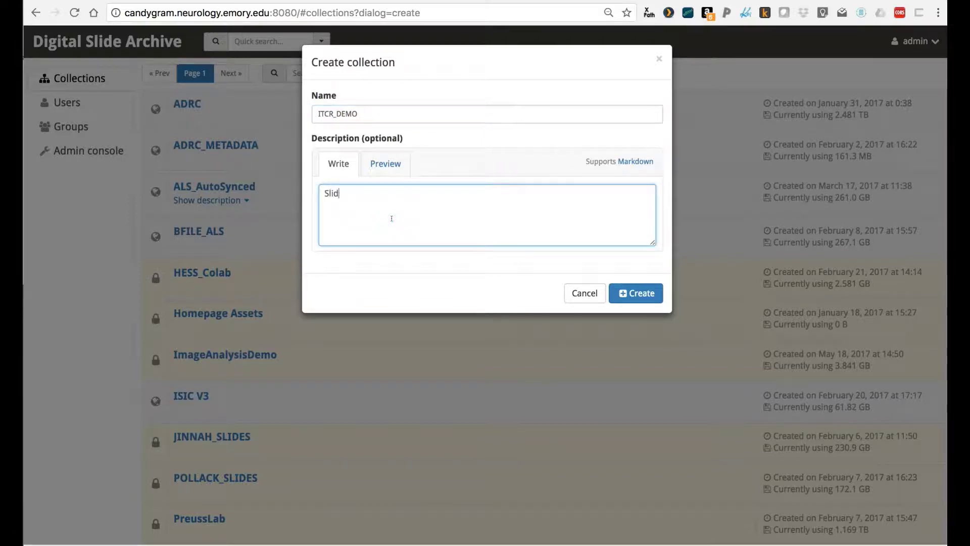
text(Demo upload f)
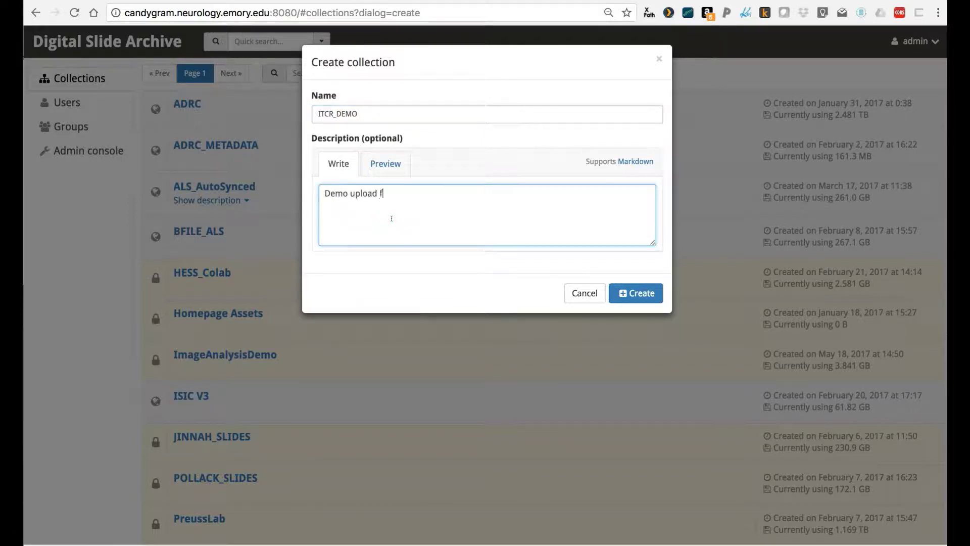
text(or ITCR)
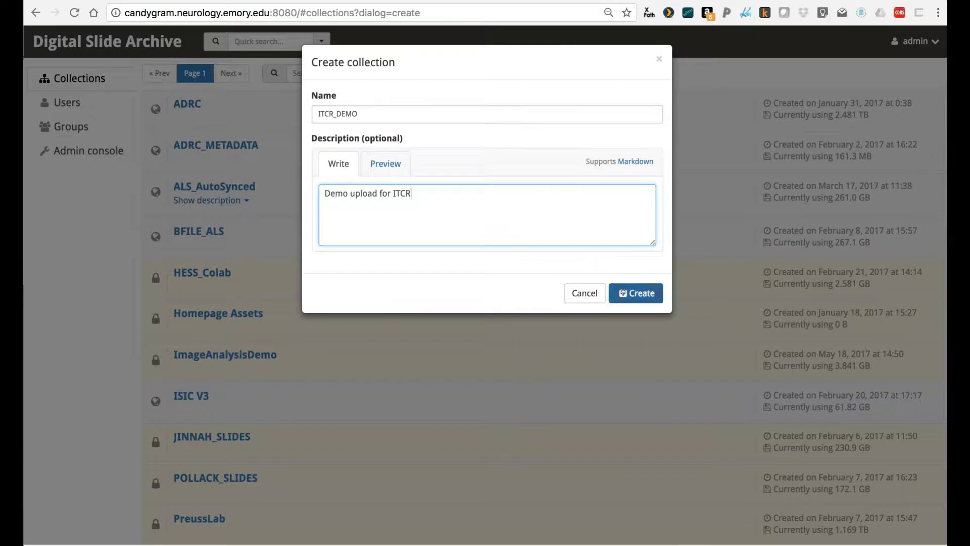
click(626, 286)
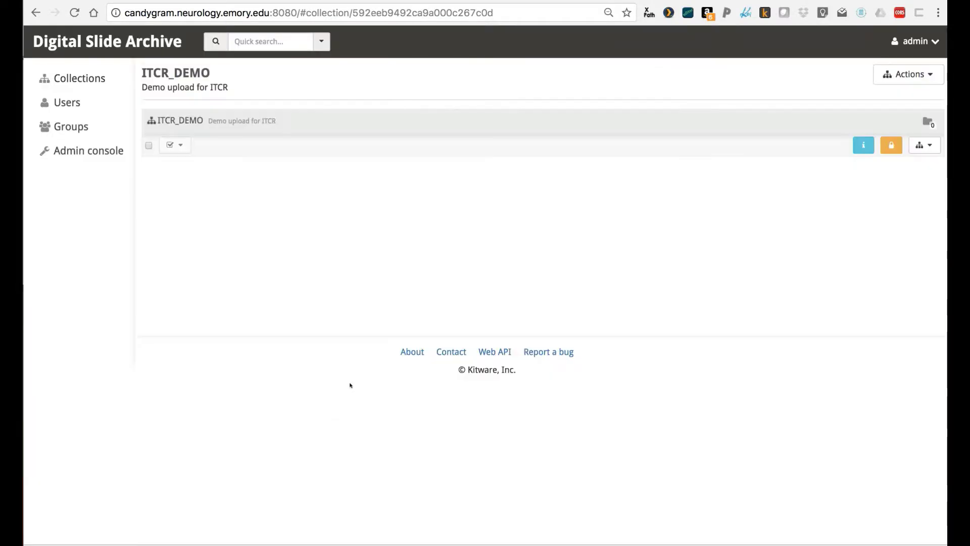
Create a folder named Manual_Upload in the ITCR_DEMO collection.
click(916, 145)
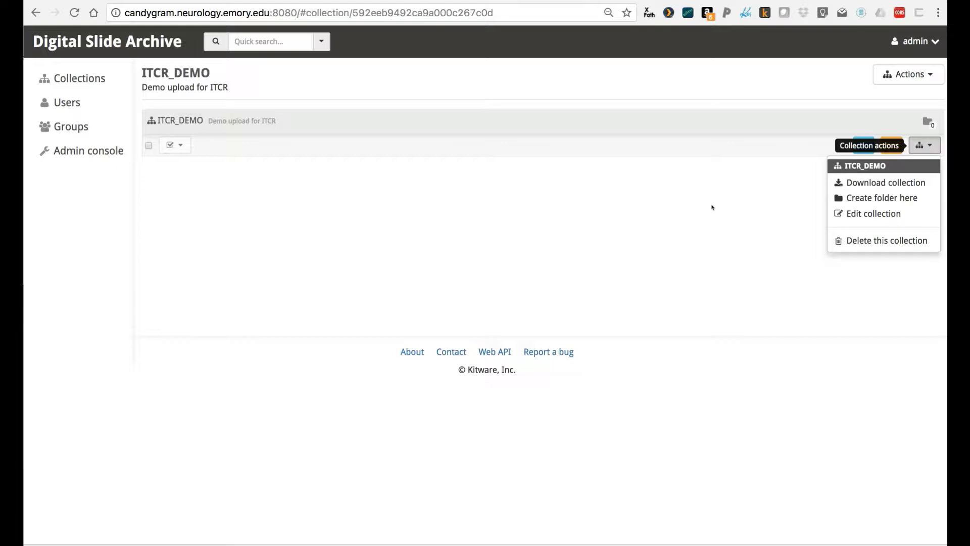
click(868, 197)
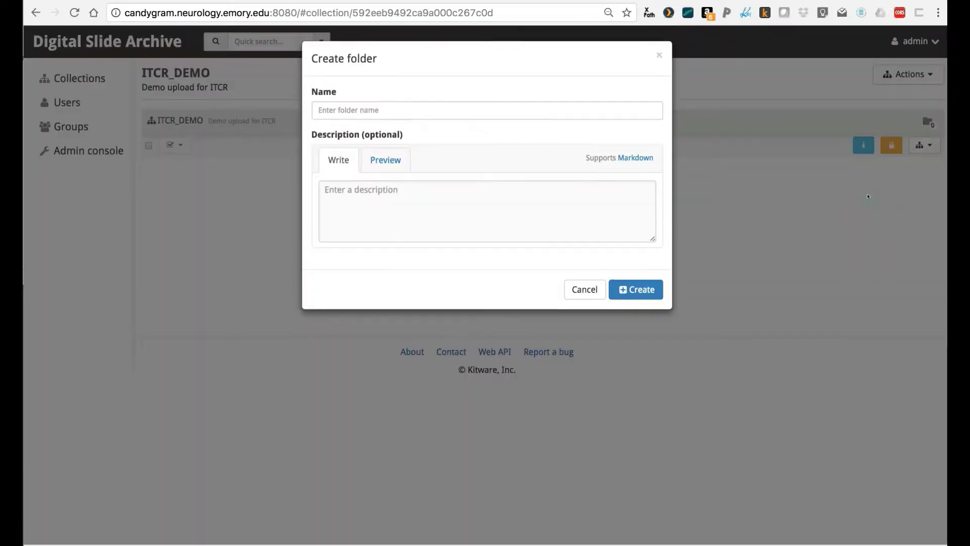
text(Manual)
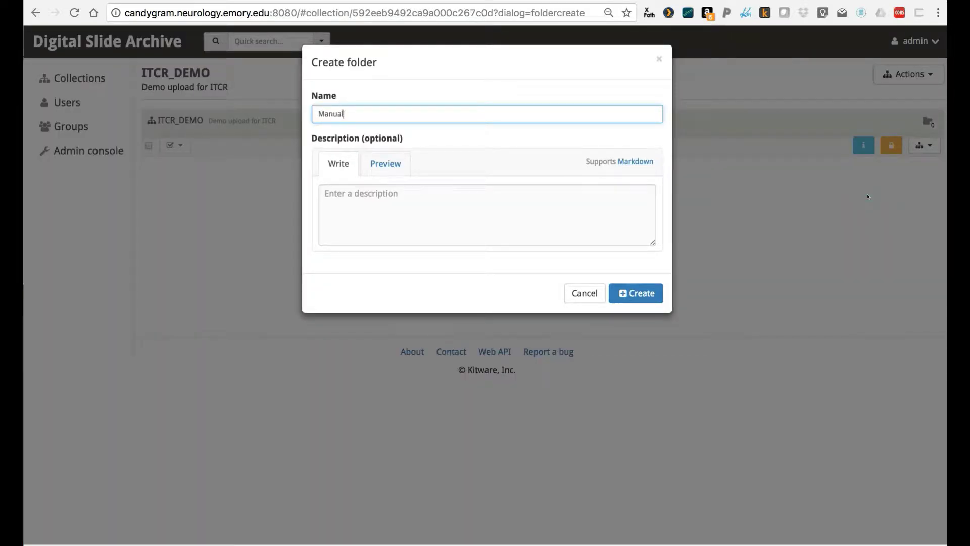
text(_Upload)
key(Return)
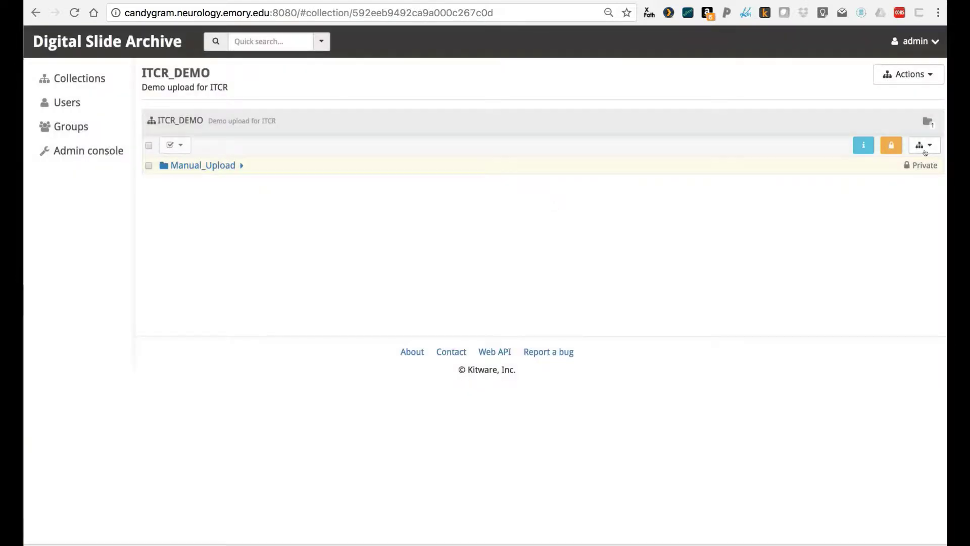
Add a folder named Import_From_Local to the ITCR_DEMO collection and open the Manual_Upload folder.
click(925, 145)
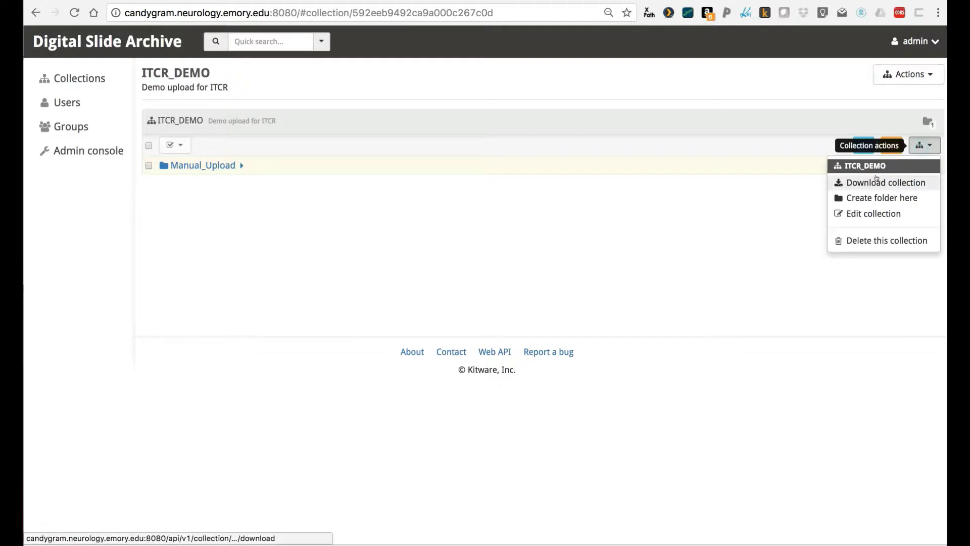
click(876, 198)
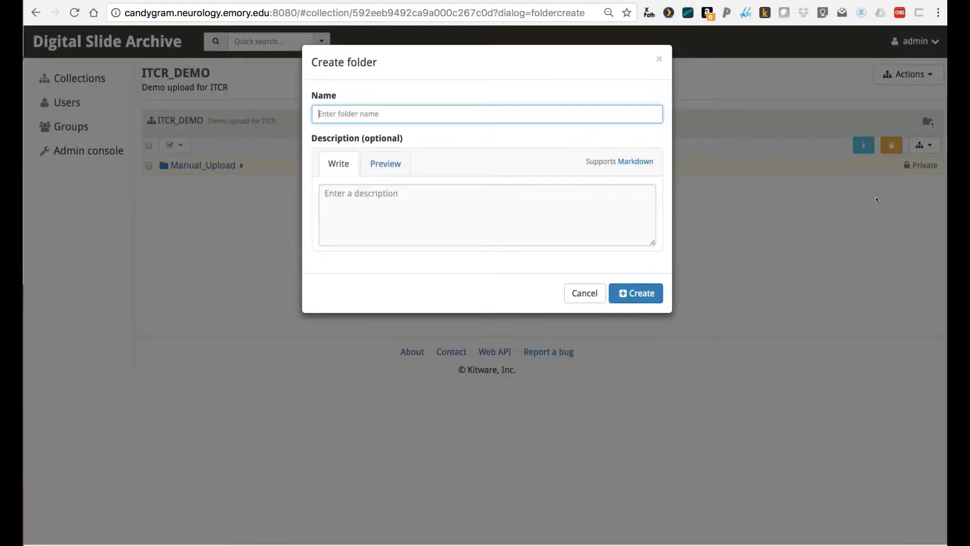
text(Import_From_Local_)
click(647, 294)
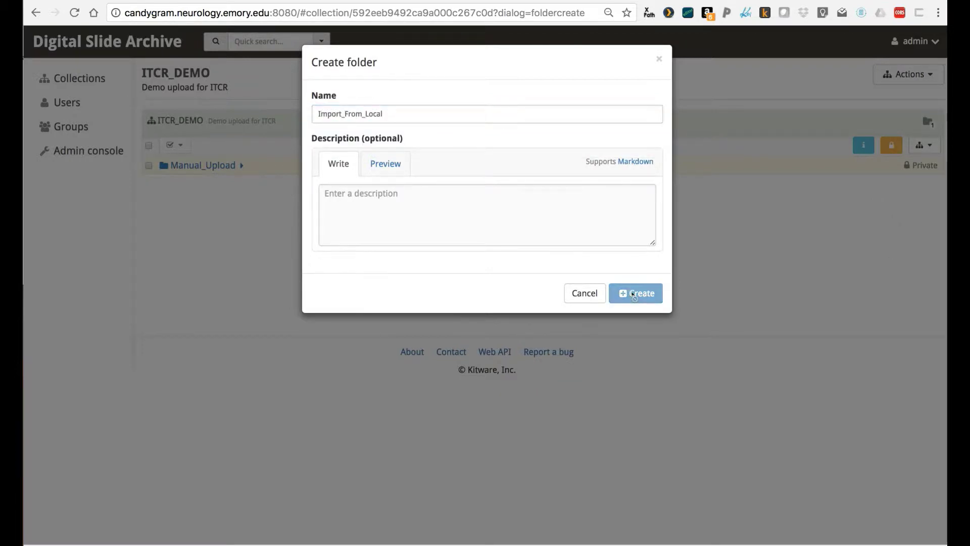
click(191, 182)
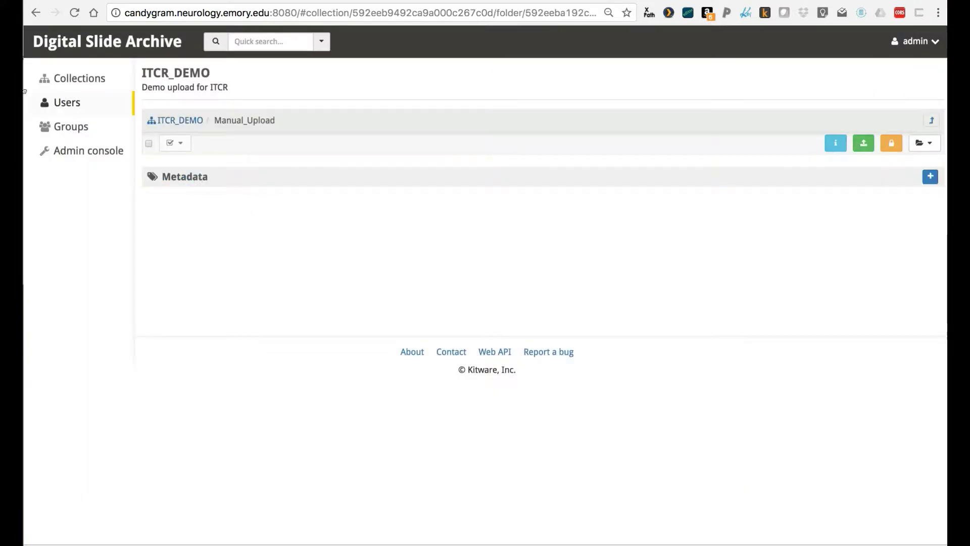
Open the data import page of the default assetstore from the server administration.
click(76, 160)
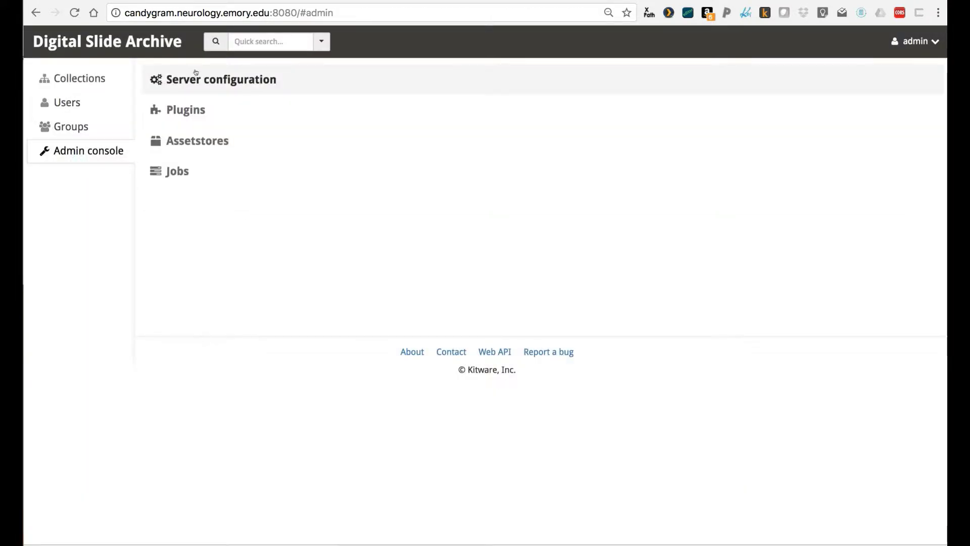
click(175, 134)
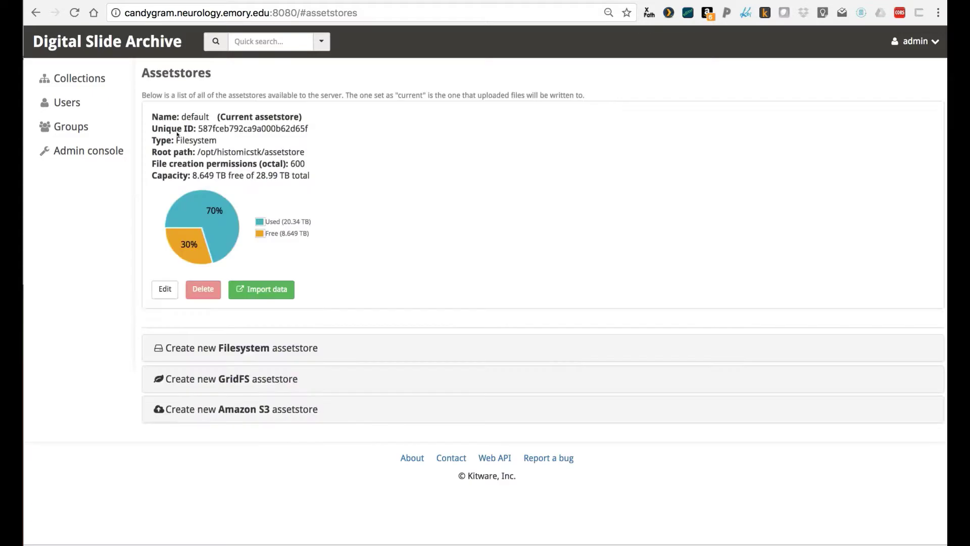
click(241, 289)
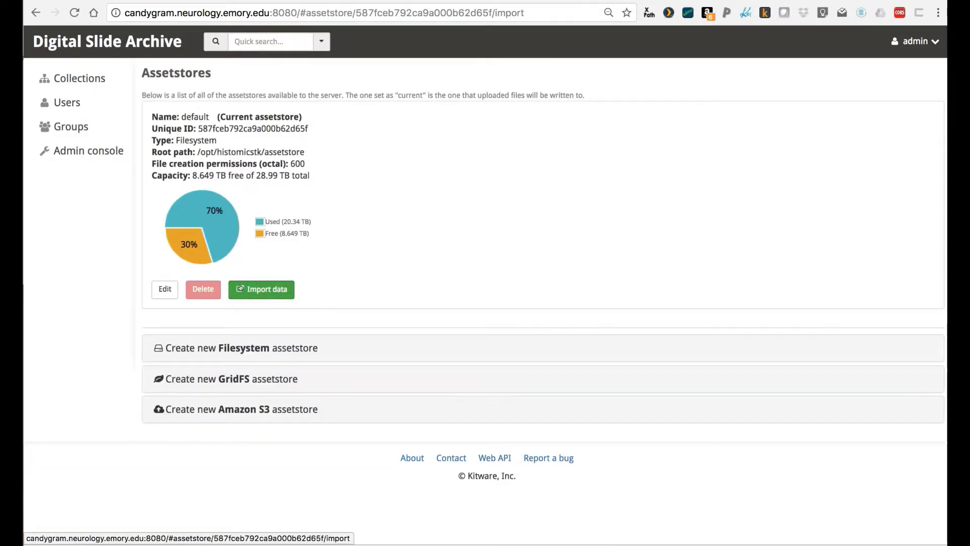
Set the import path to /opt/histomicstk/mounts/TCGA_LOCAL/prad and the destination type to Folder.
click(206, 176)
text(/opt/histomicstk/mounts/TCGA_LOCAL/prad)
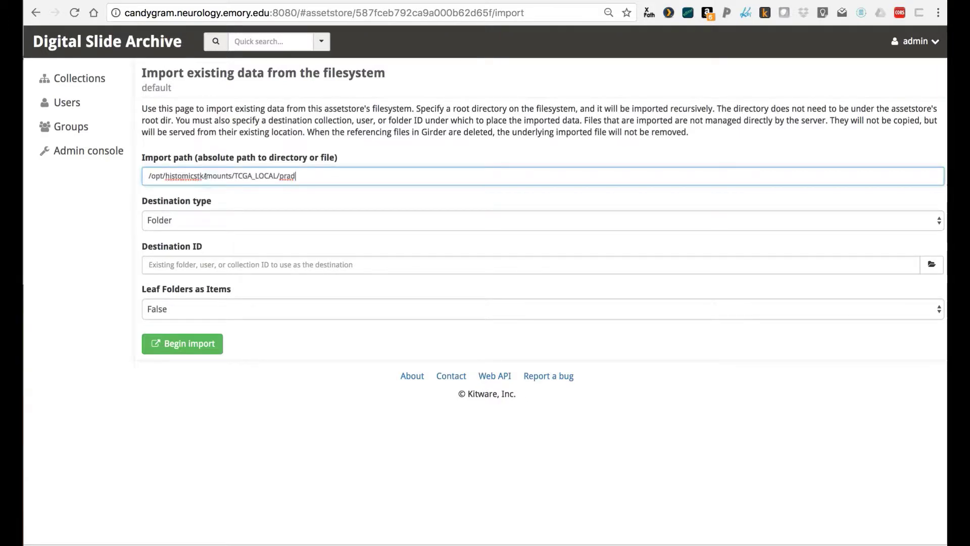
click(493, 212)
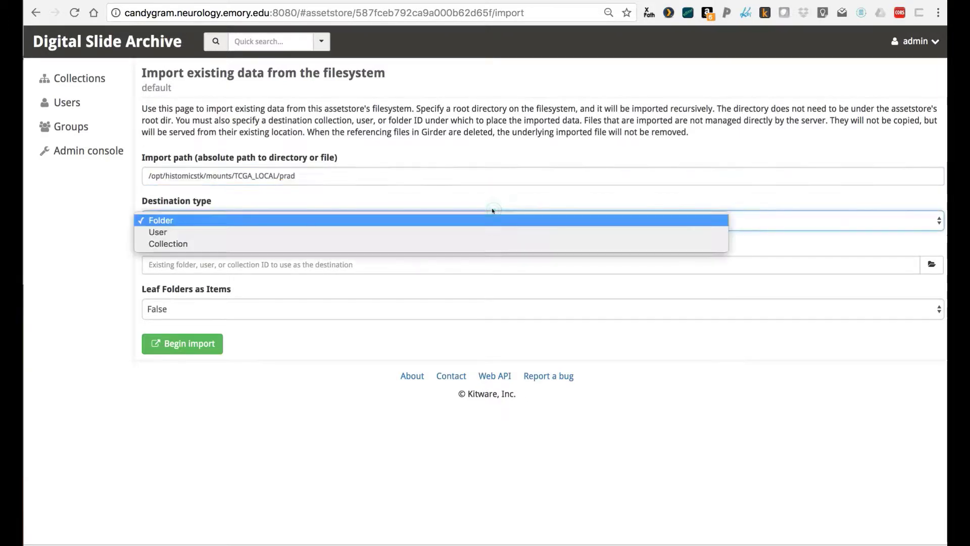
click(492, 218)
Choose the Import_From_Local folder of the ITCR_DEMO collection as the destination and begin the import.
click(931, 264)
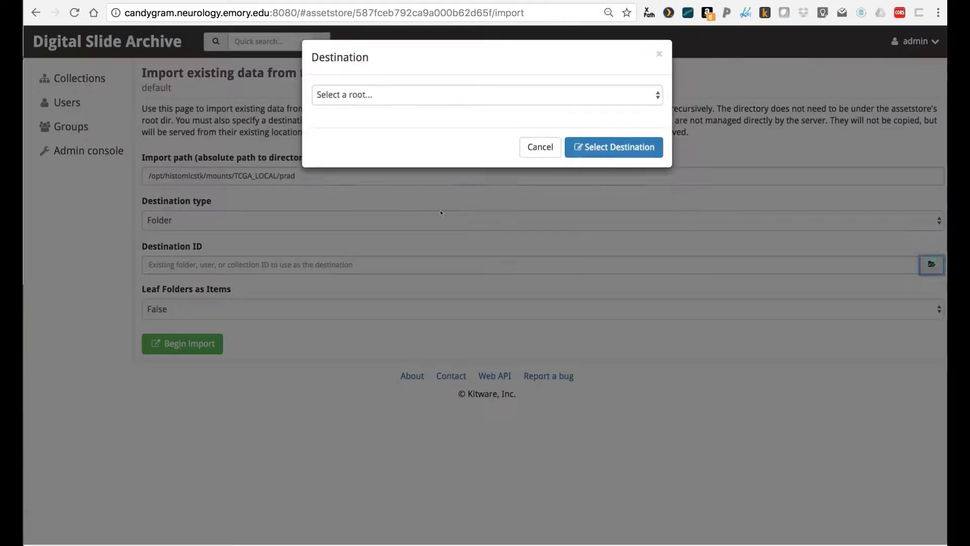
click(387, 100)
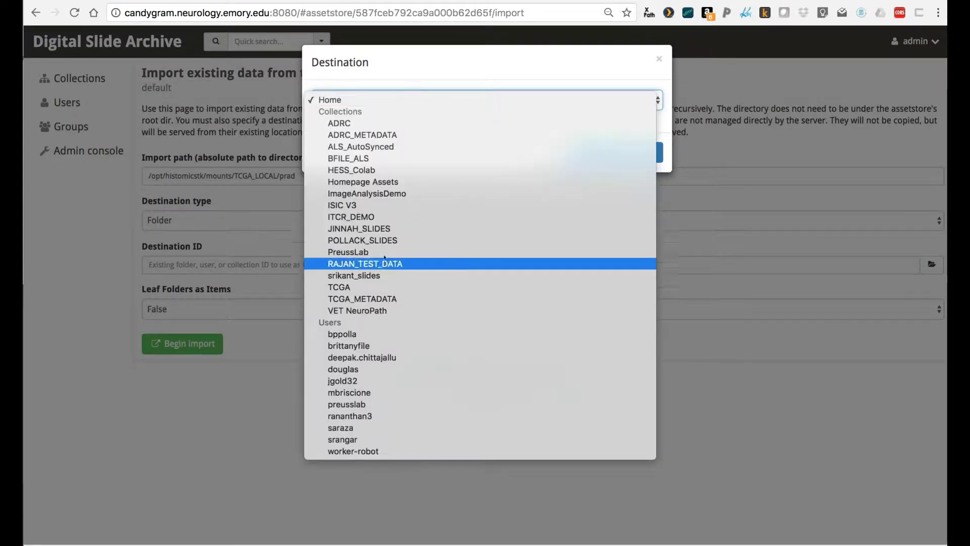
click(354, 217)
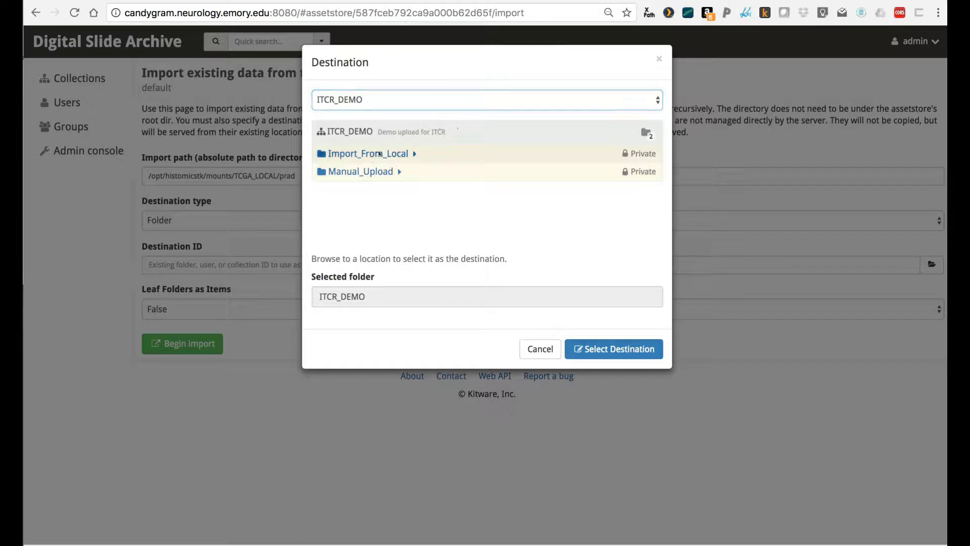
click(368, 154)
click(614, 348)
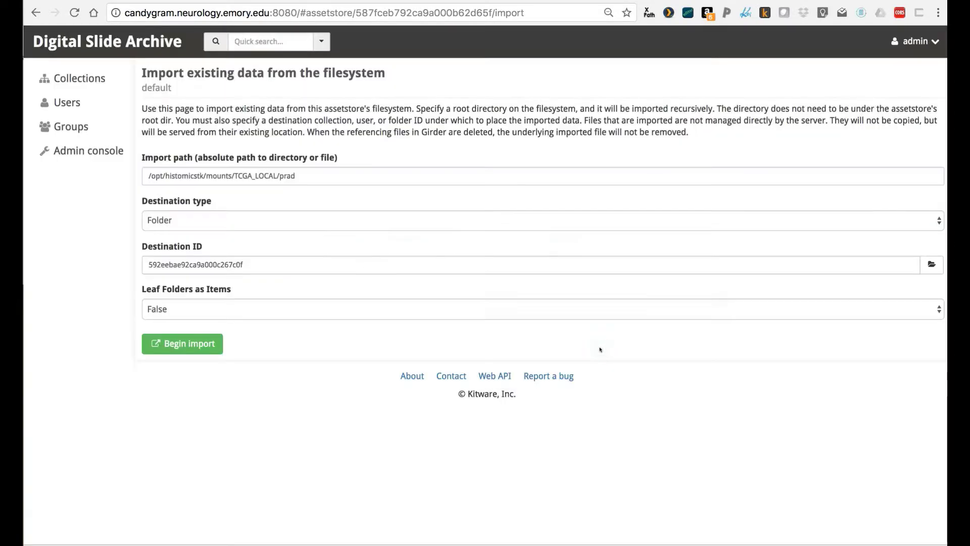
click(190, 337)
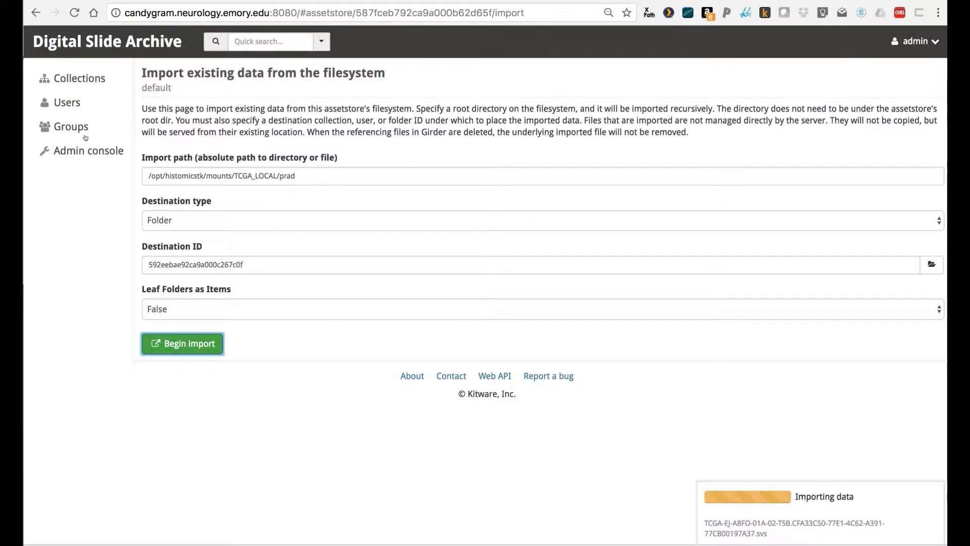
Open the Import_From_Local folder in the ITCR_DEMO collection and look through its imported slides.
click(60, 80)
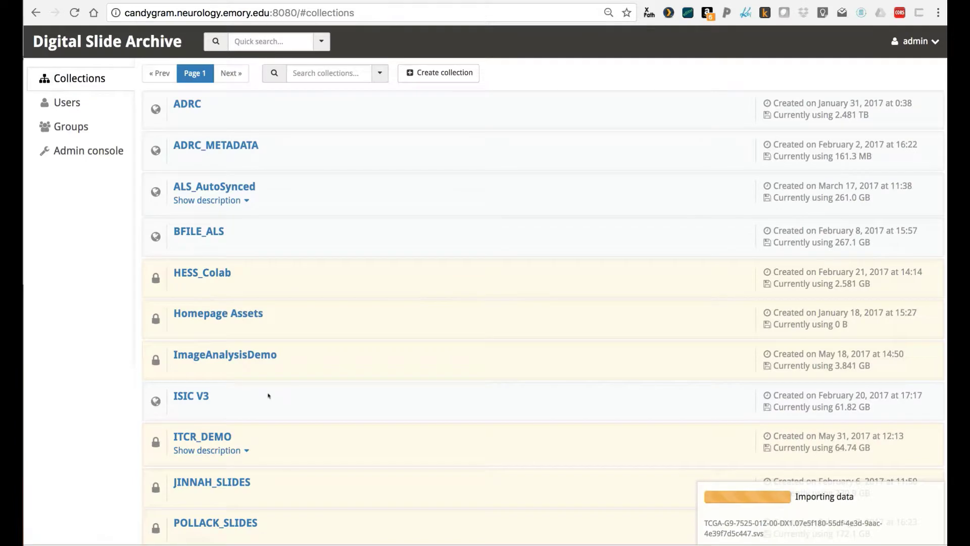
scroll(268, 396, down, 3)
click(187, 328)
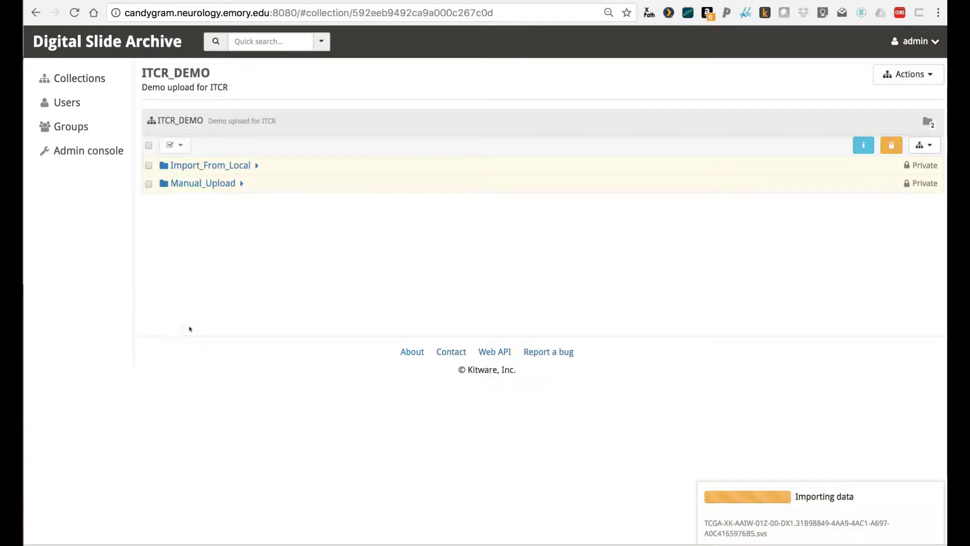
click(207, 164)
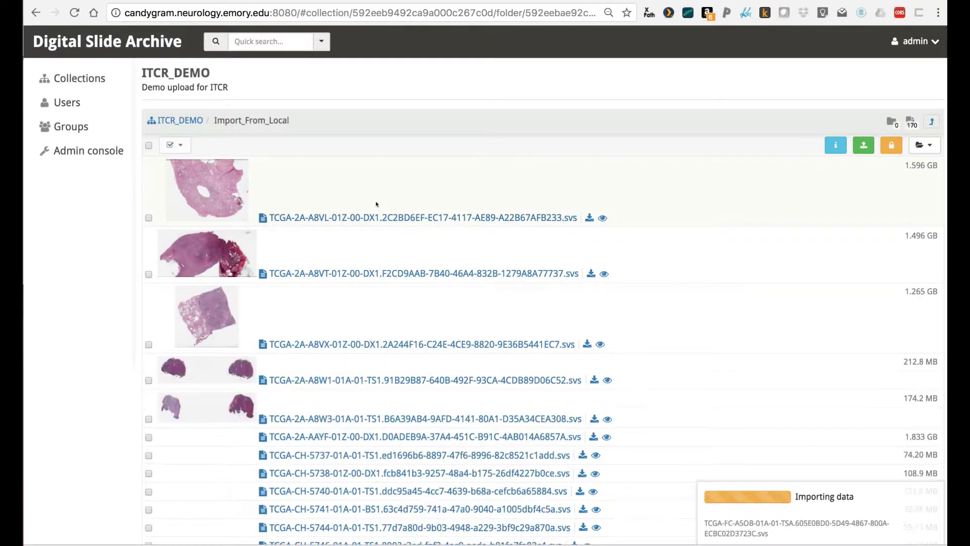
scroll(437, 279, down, 20)
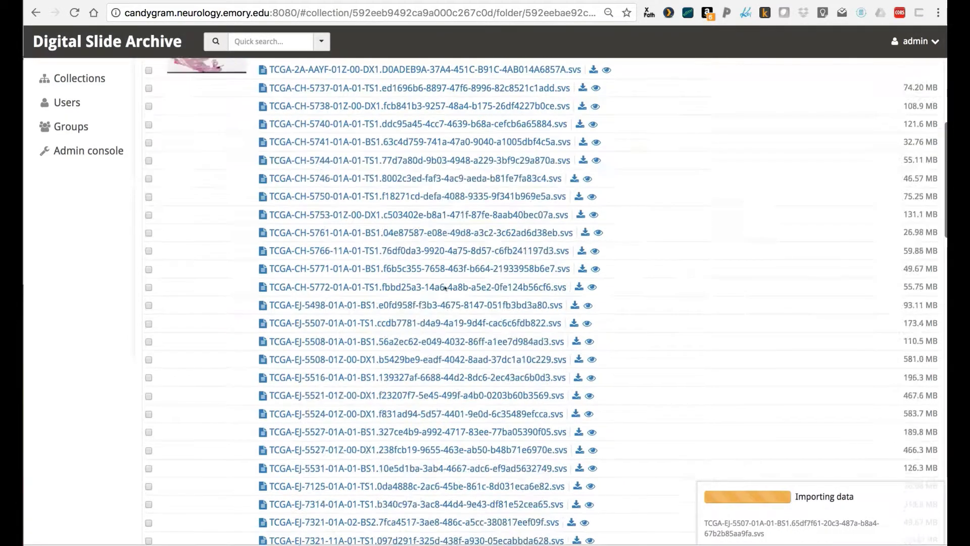
scroll(445, 288, up, 20)
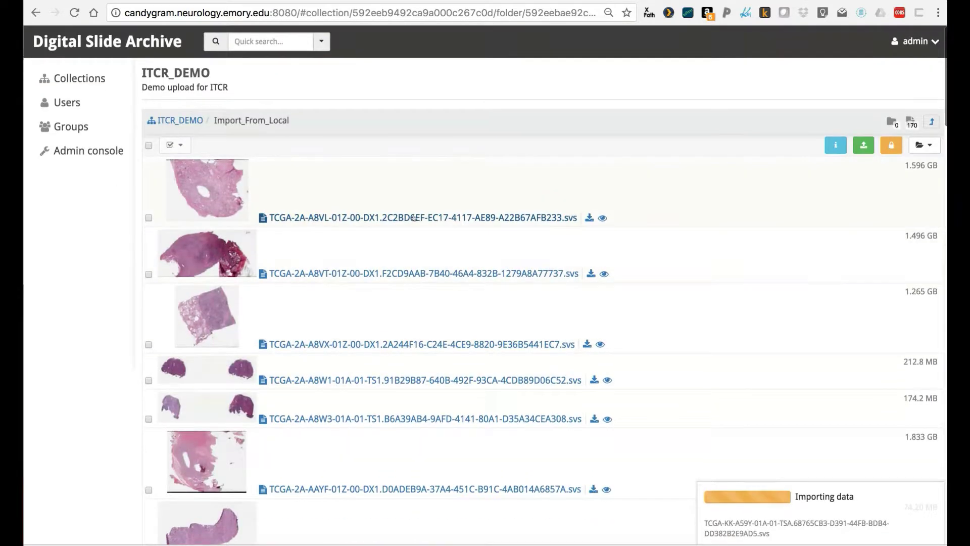
Open the slide TCGA-2A-A8VL-01Z-00-DX1 and examine its tissue up close in the OpenSeaDragon viewer.
click(417, 219)
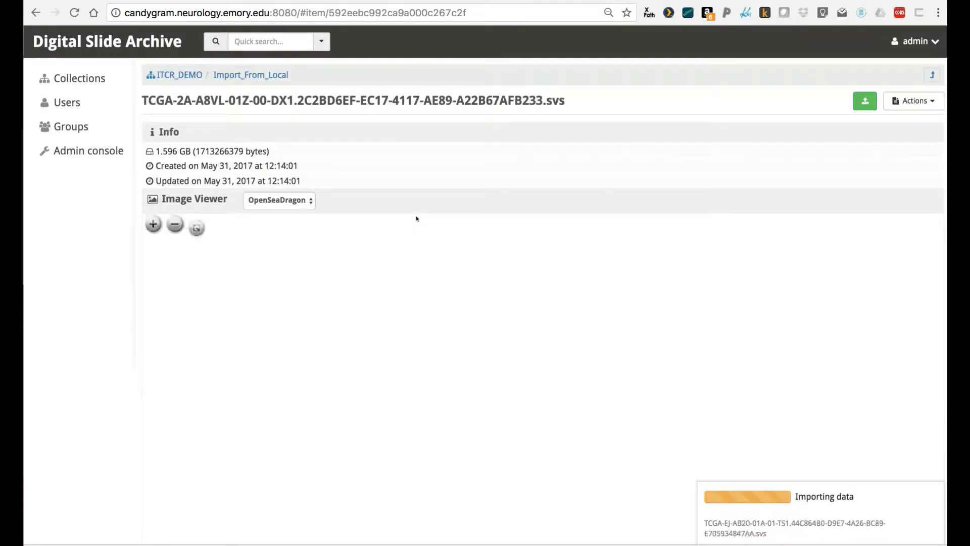
scroll(534, 373, up, 5)
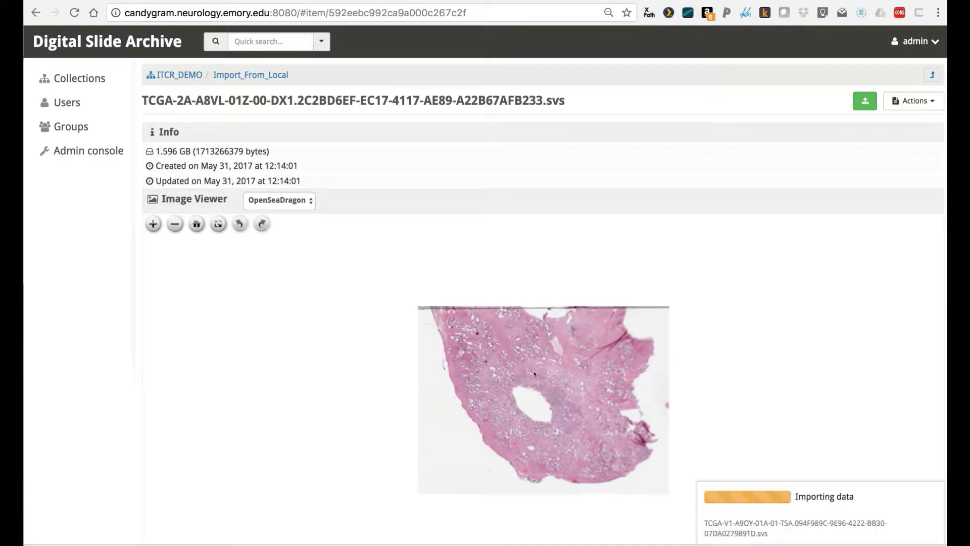
scroll(534, 373, down, 5)
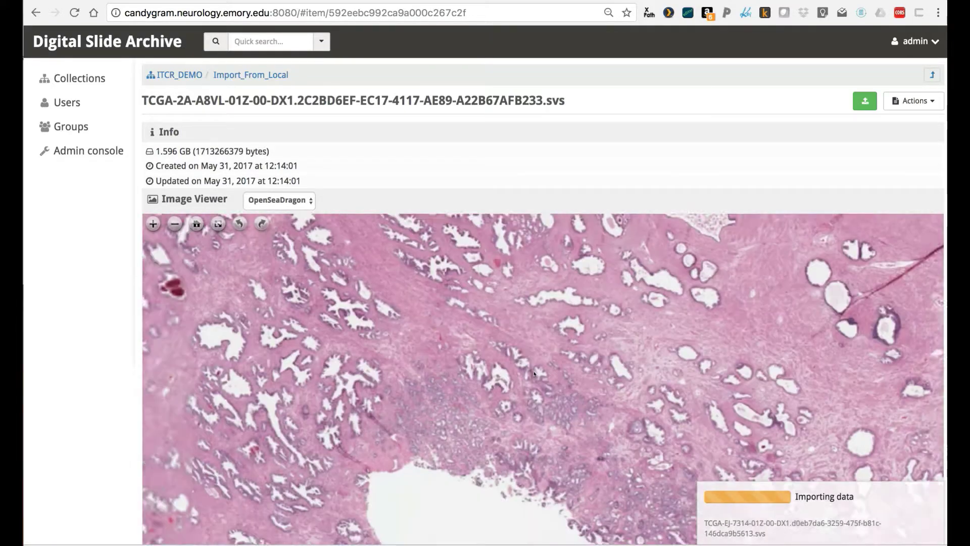
scroll(534, 374, up, 5)
scroll(277, 309, down, 5)
scroll(277, 310, up, 5)
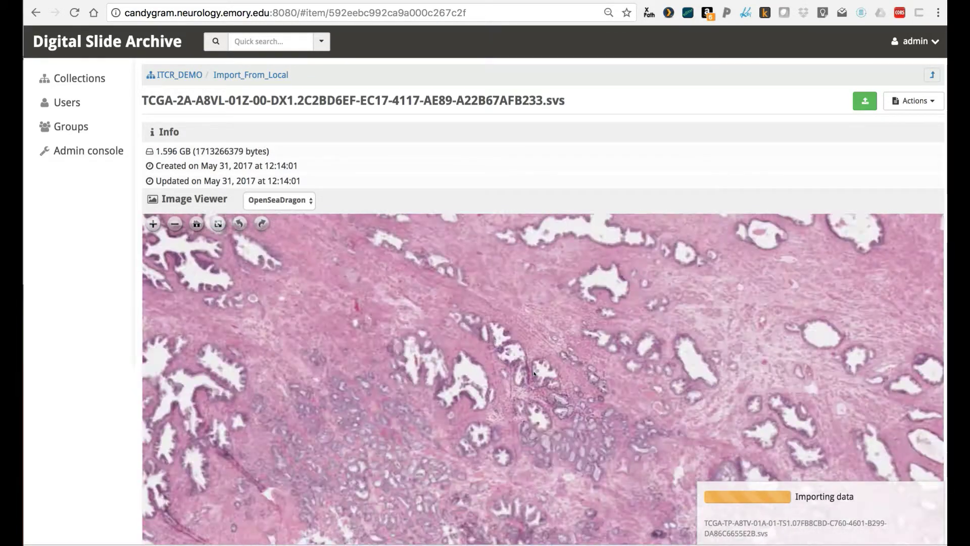
scroll(313, 368, down, 1)
scroll(313, 368, down, 5)
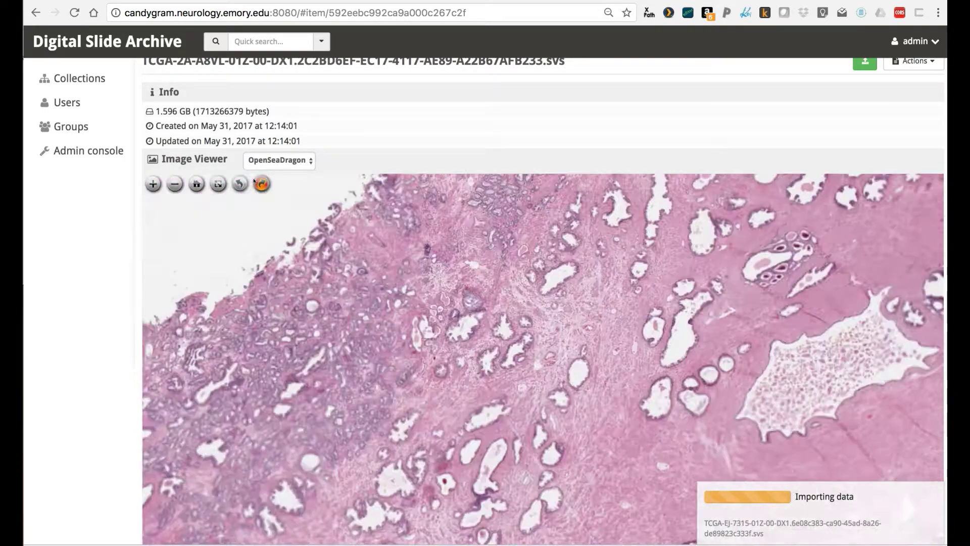
Rotate the slide clockwise three times in the image viewer.
click(255, 182)
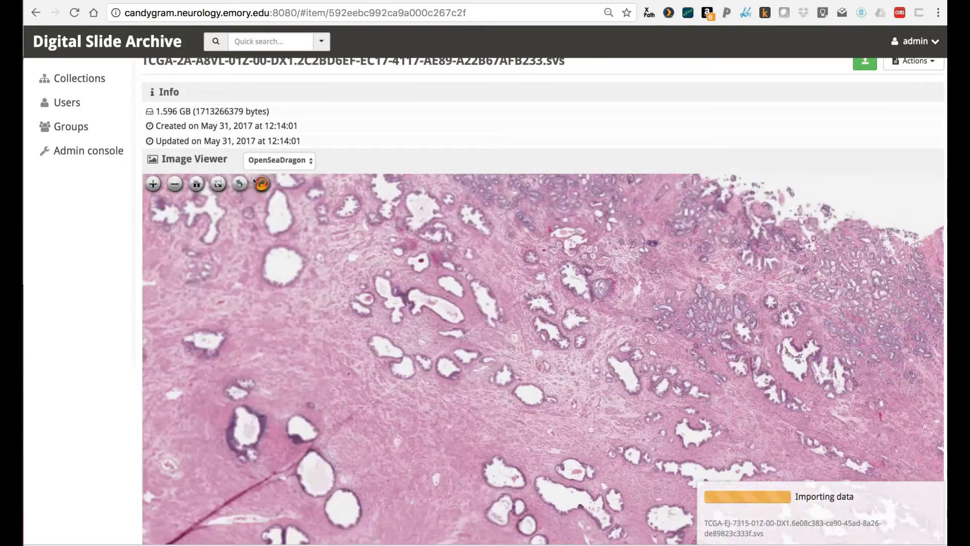
click(255, 181)
click(255, 181)
scroll(478, 158, up, 2)
Add the description "This is a test" to the open slide item and save it.
click(922, 103)
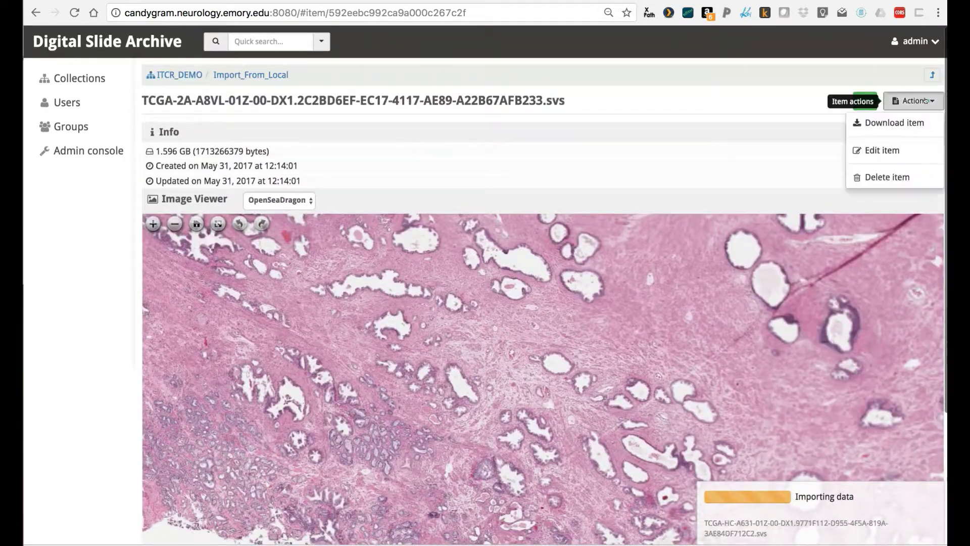
click(885, 148)
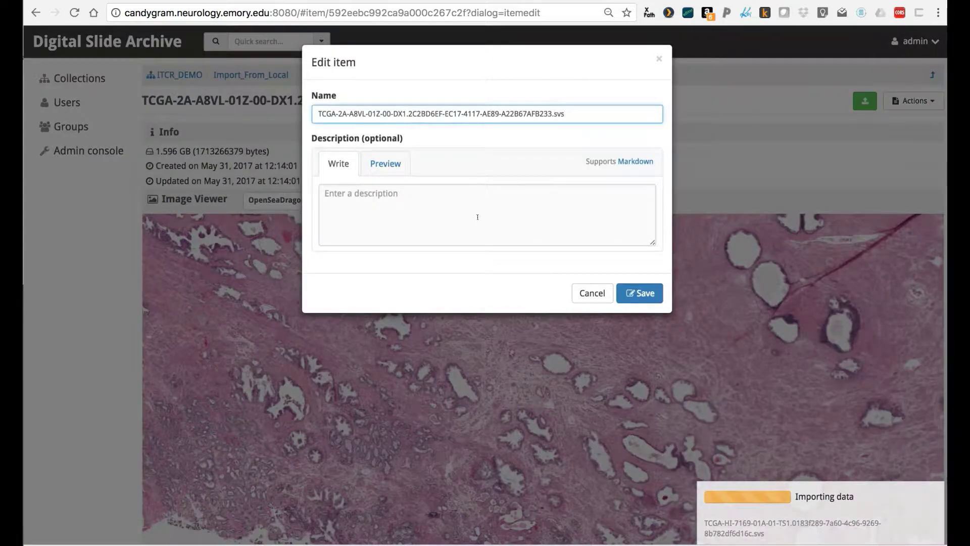
click(478, 217)
text(This is a test)
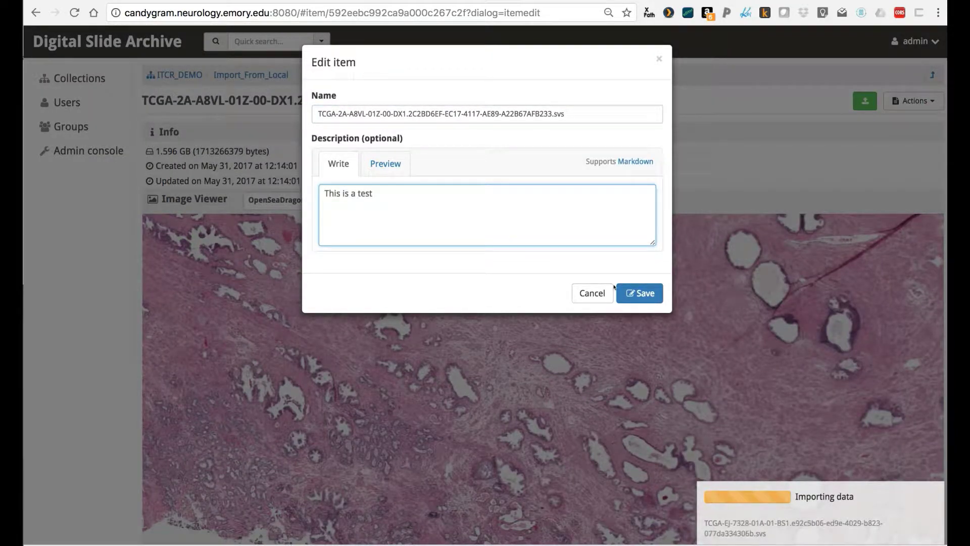
click(639, 293)
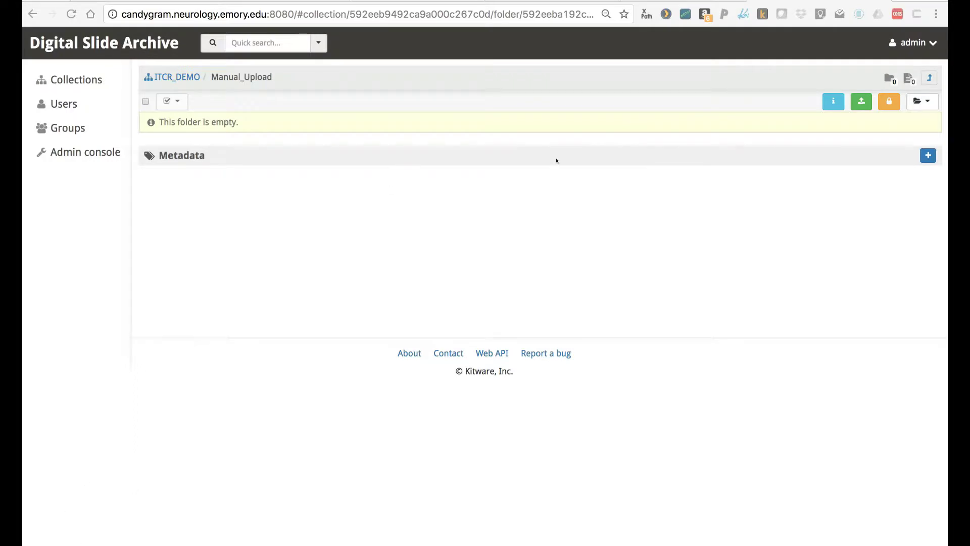
Try to upload the slide file TCGA-2A-A8VL-01A-02-TS2 to the Manual_Upload folder and close the upload dialog.
click(861, 101)
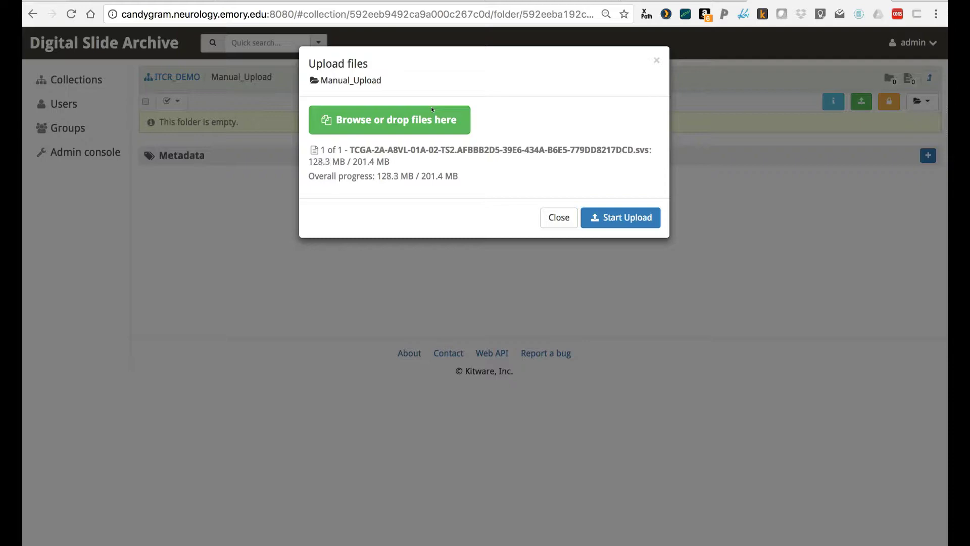
click(556, 217)
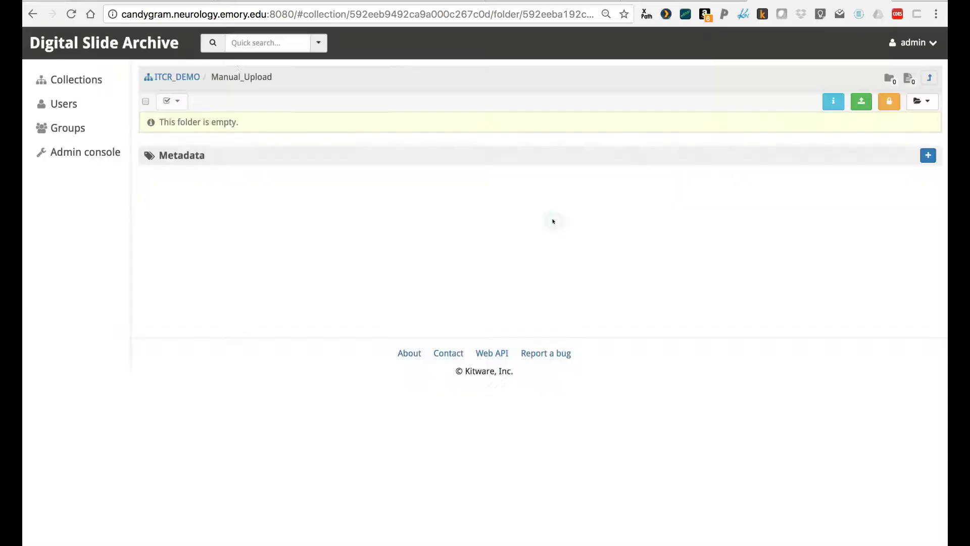
Open the server's Girder REST API documentation at api/v1 and list the annotation endpoints.
click(292, 16)
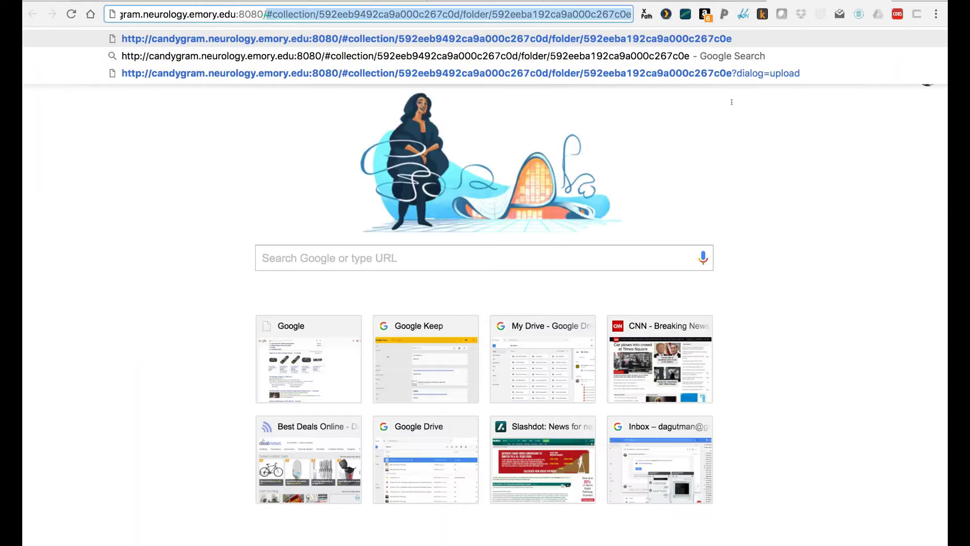
text(api/v1)
key(Return)
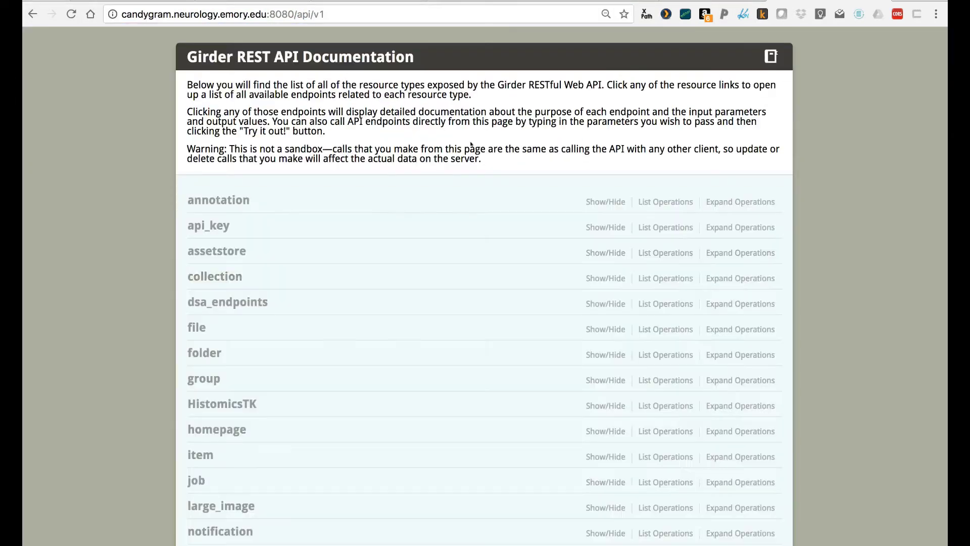
scroll(373, 275, down, 5)
scroll(327, 297, up, 5)
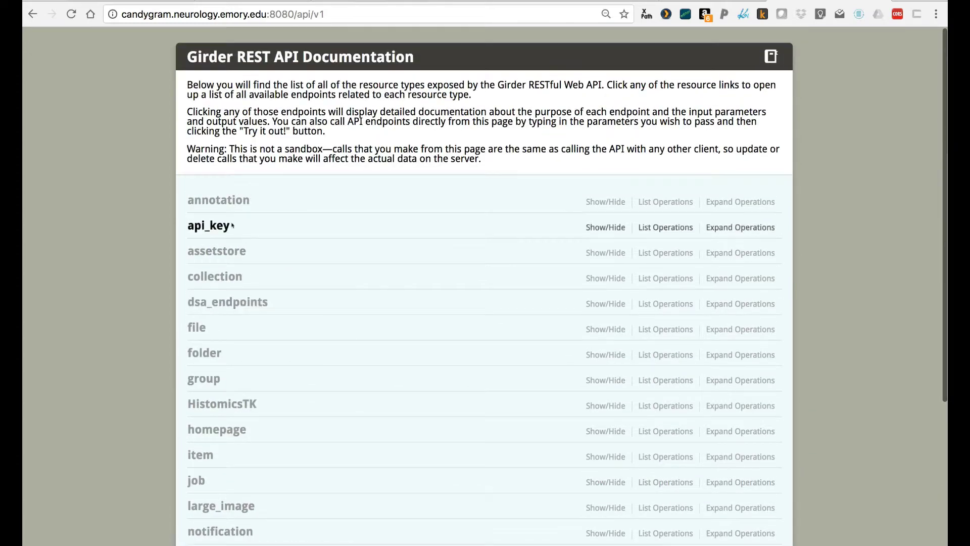
click(219, 198)
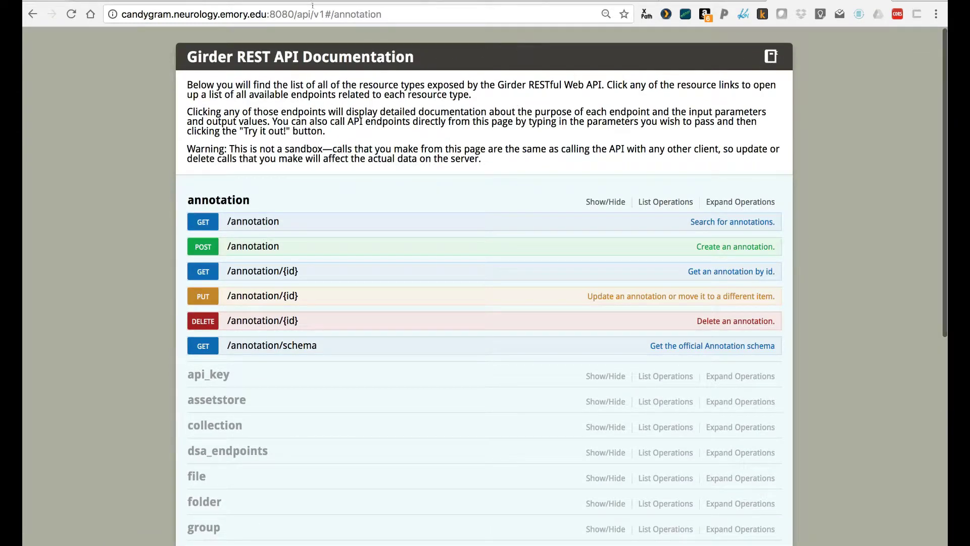
Return to the Manual_Upload folder and upload the slide file TCGA-2A-A8VL-01A-02-TS2 into it.
drag(297, 14, 598, 27)
click(711, 1)
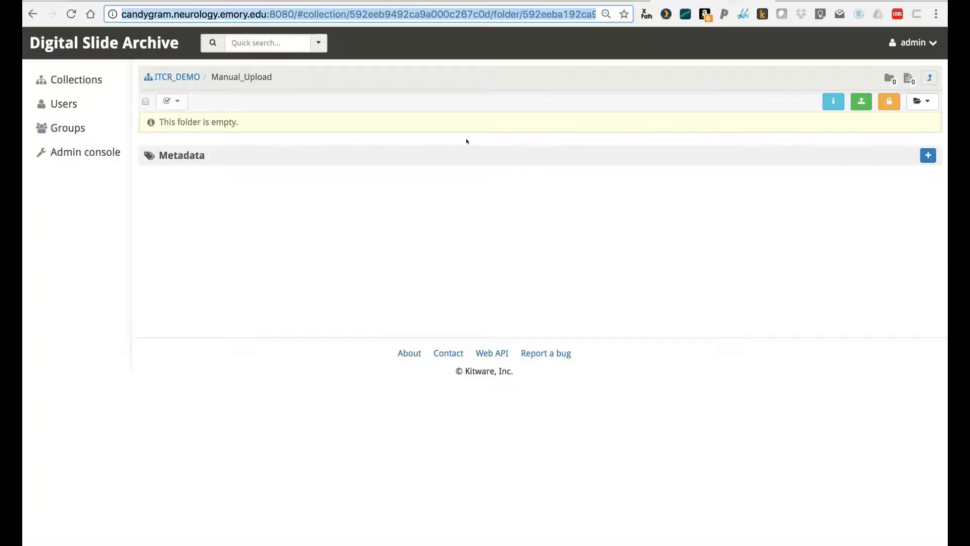
click(861, 101)
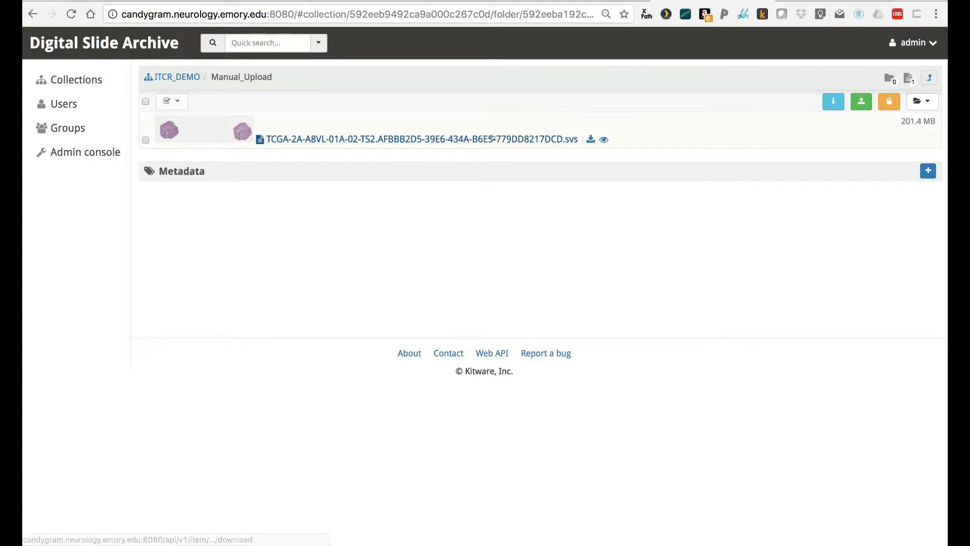
Select the uploaded slide in the list and view the Manual_Upload folder's information.
click(146, 140)
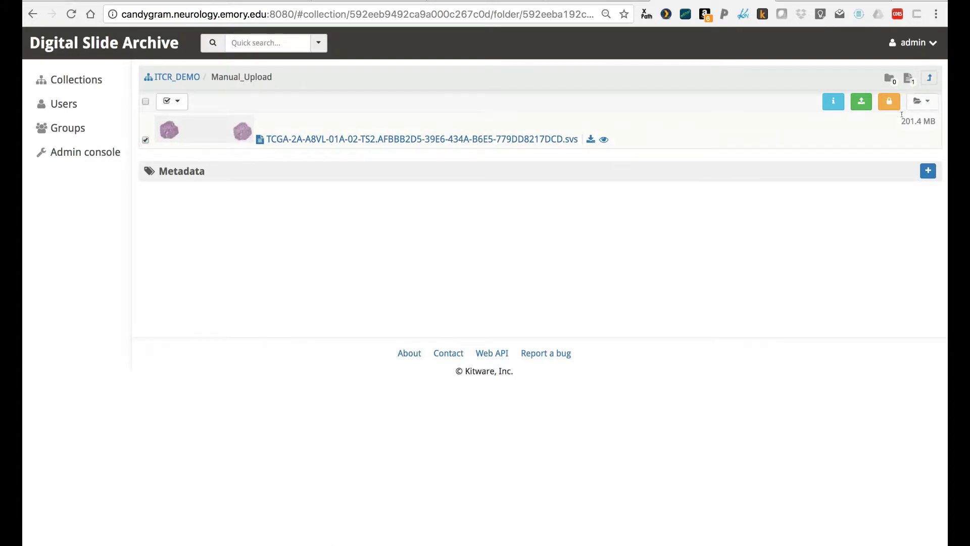
click(827, 105)
click(641, 199)
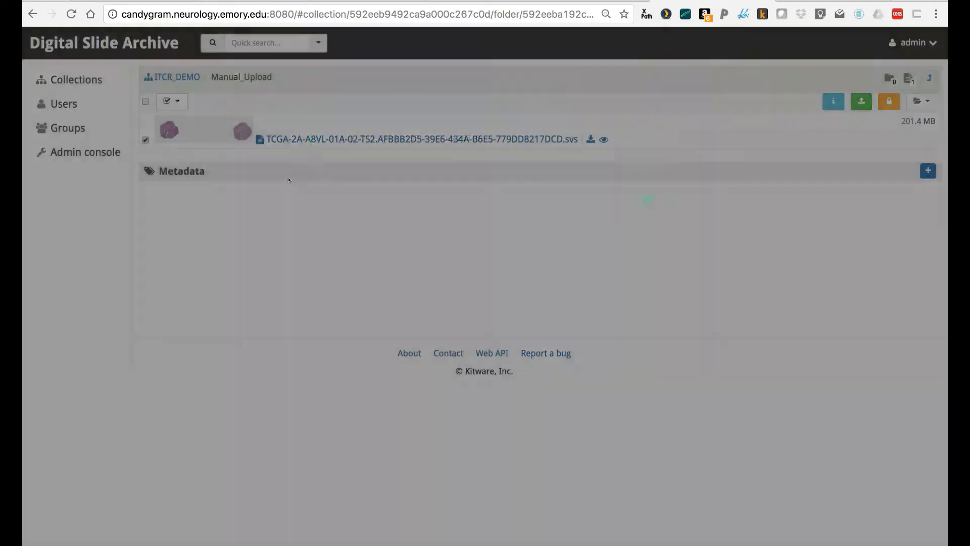
Open the uploaded slide in the image viewer and inspect it at different magnifications.
click(414, 139)
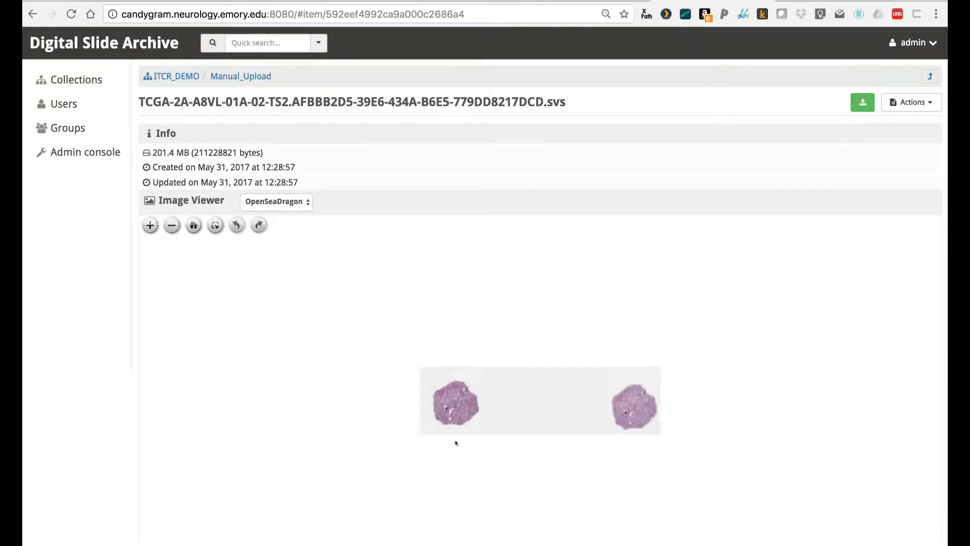
scroll(440, 399, up, 10)
scroll(424, 404, down, 5)
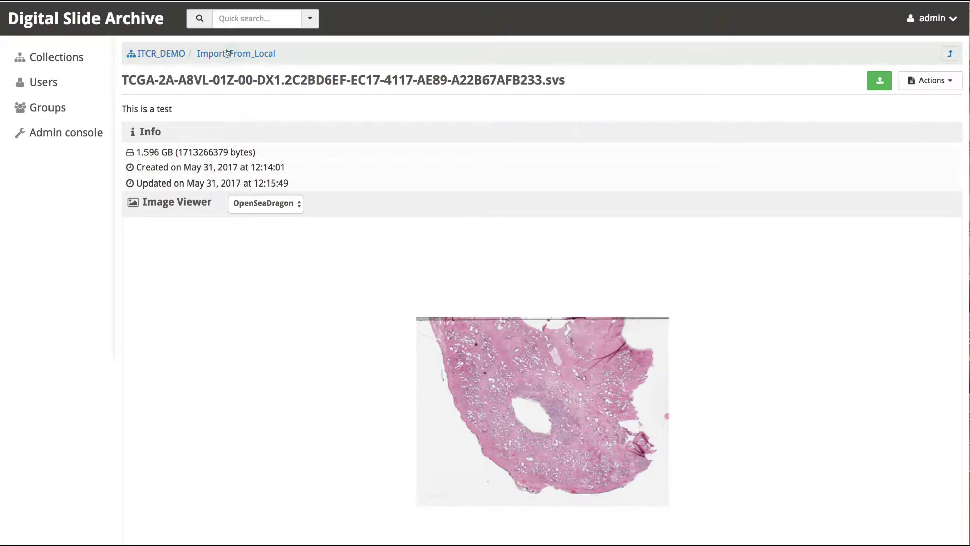
Go from the slide TCGA-2A-A8VL-01Z-00-DX1 back to the slide list of its Import_From_Local folder.
click(231, 53)
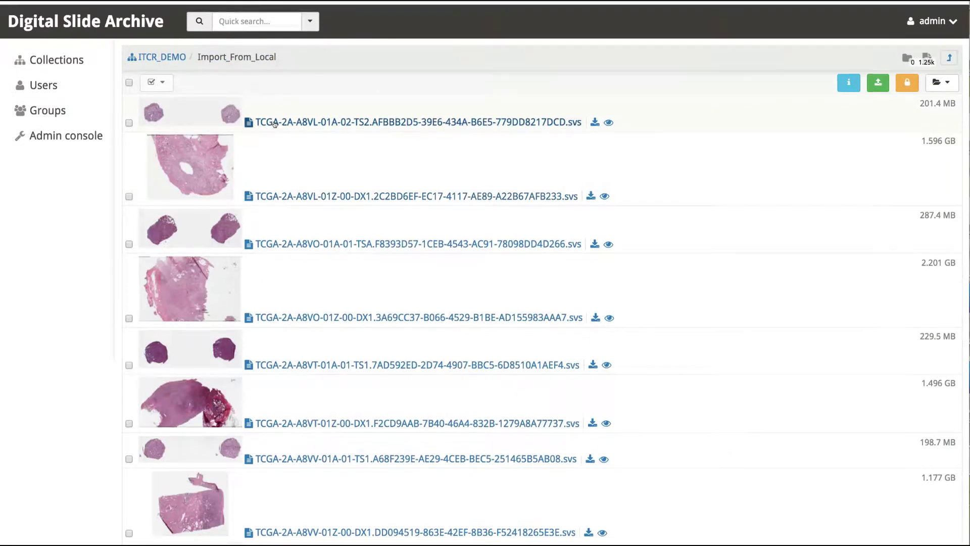
Open the slide TCGA-2A-A8VL-01Z-00-DX1 from the Import_From_Local folder and review its details and existing metadata.
click(319, 192)
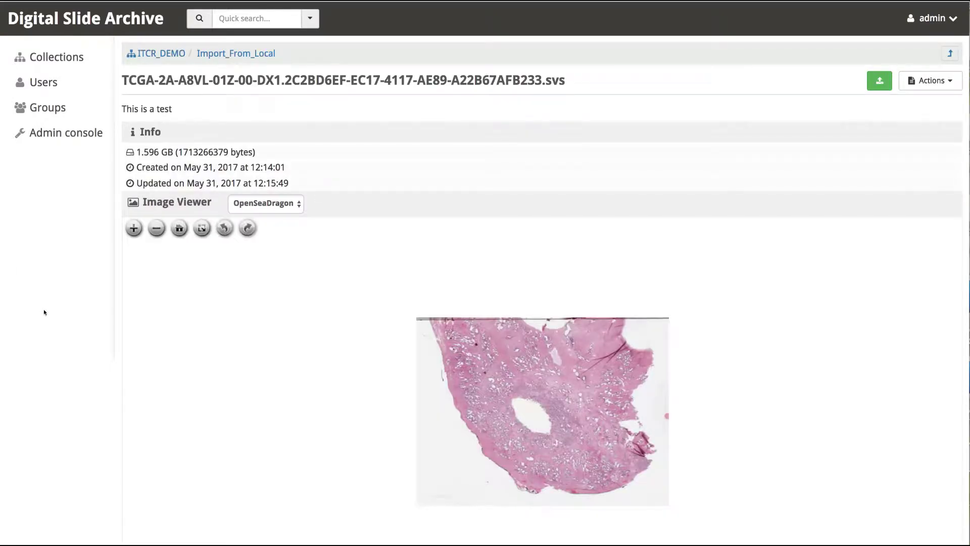
scroll(45, 312, down, 5)
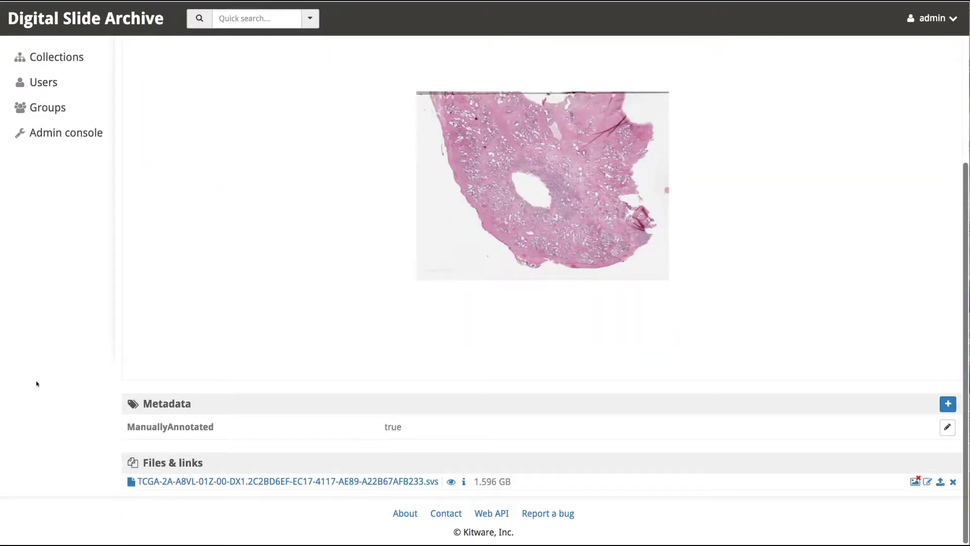
scroll(36, 370, up, 5)
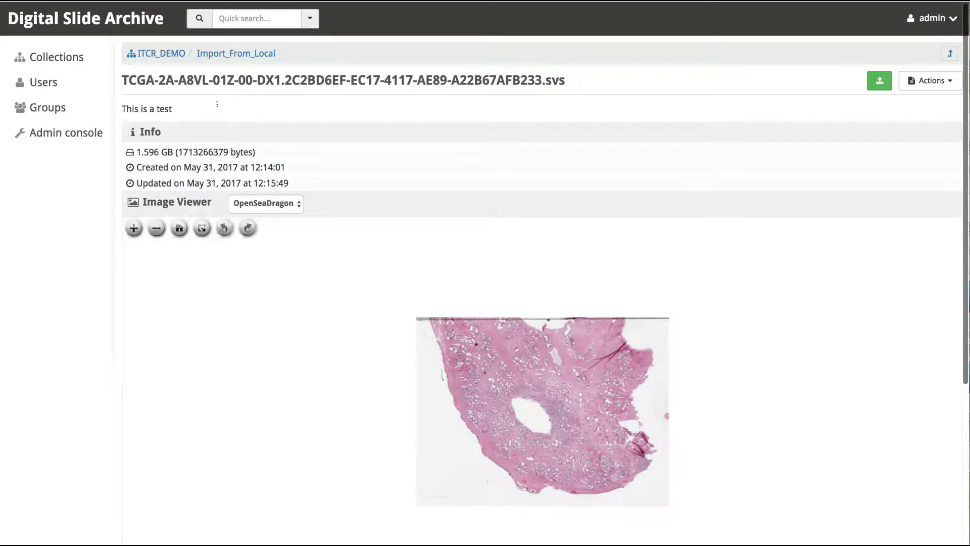
Add a metadata entry to the slide with the key AtTheITCRMeeting and the value true.
scroll(83, 371, down, 5)
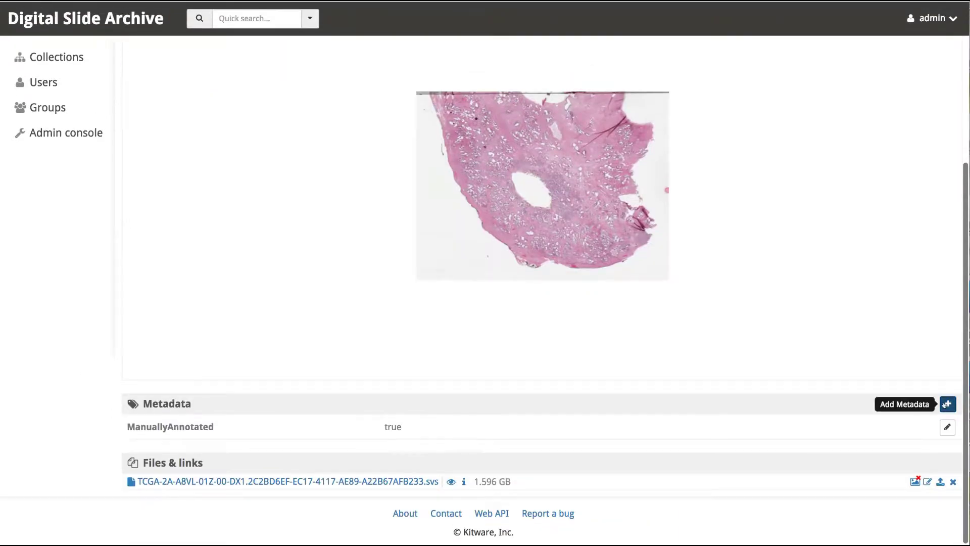
click(947, 404)
click(871, 425)
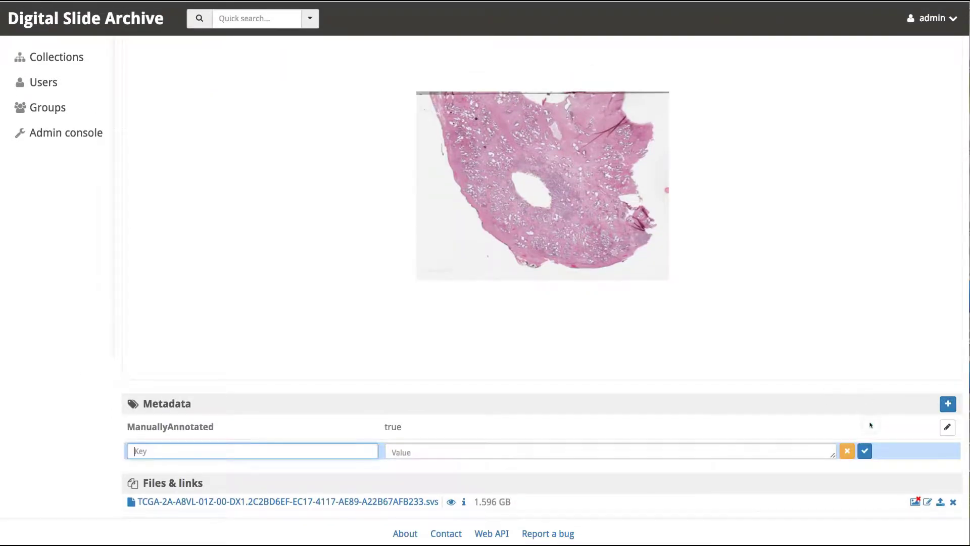
text(AtTheITCRMeeting)
click(742, 451)
text(true)
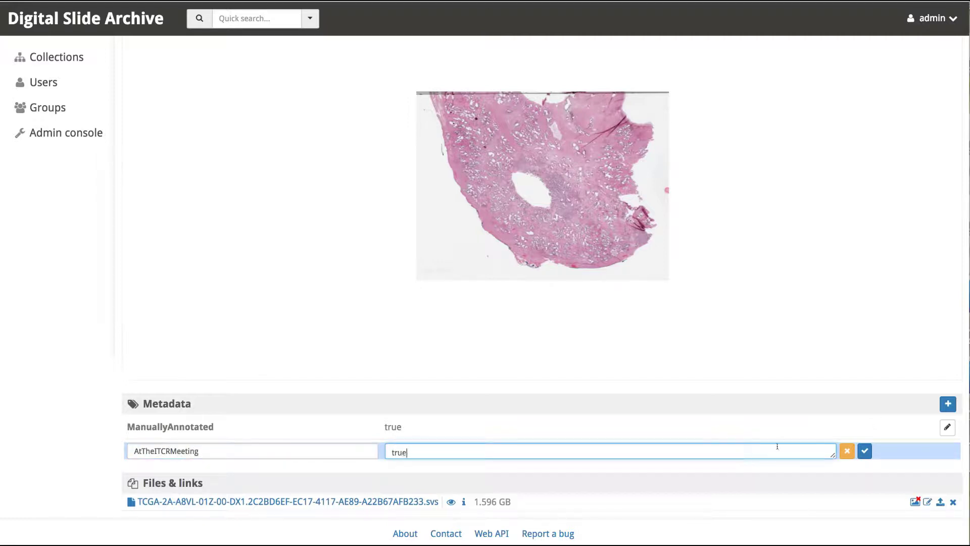
click(864, 451)
Return to the Import_From_Local folder and create a subfolder named MovedSomeData in it.
scroll(31, 384, up, 5)
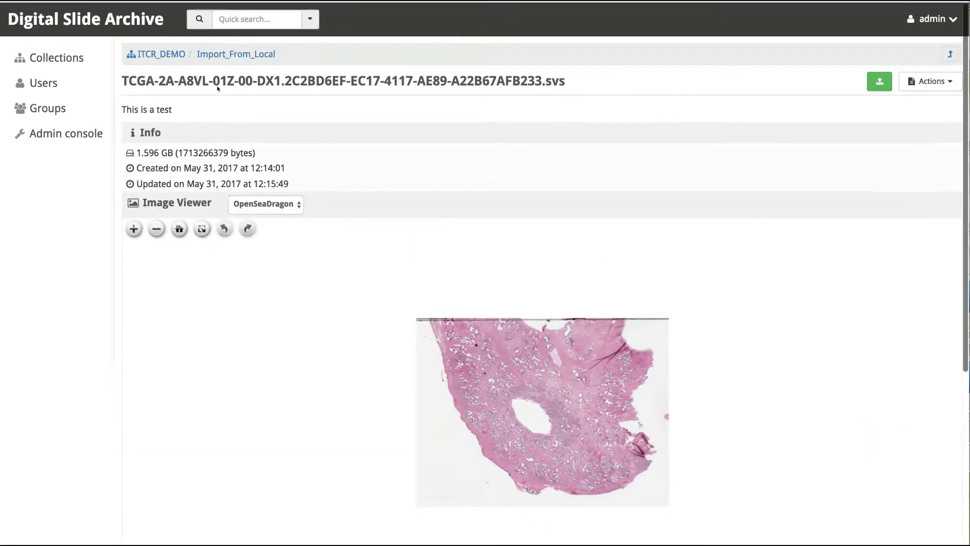
click(243, 52)
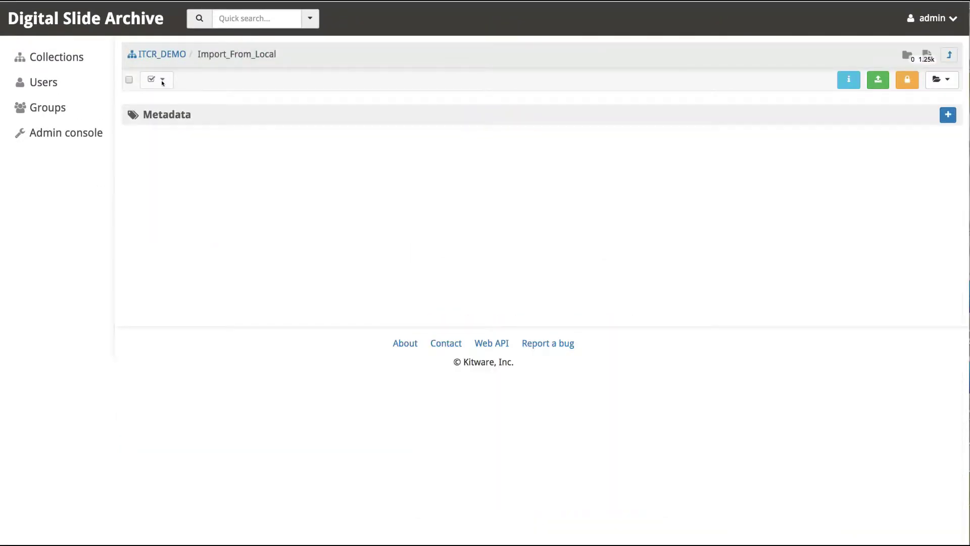
click(941, 79)
click(908, 135)
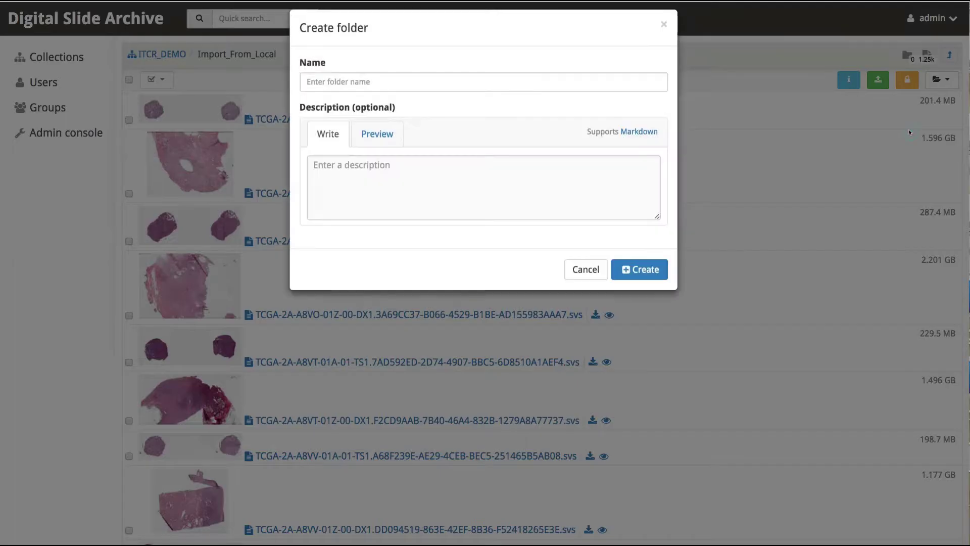
text(Move)
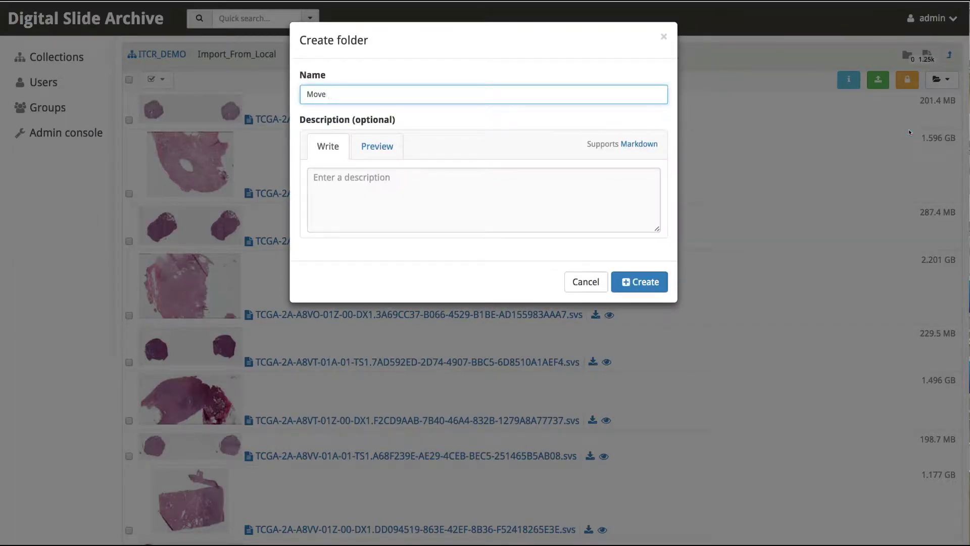
text(dSomeData)
click(640, 281)
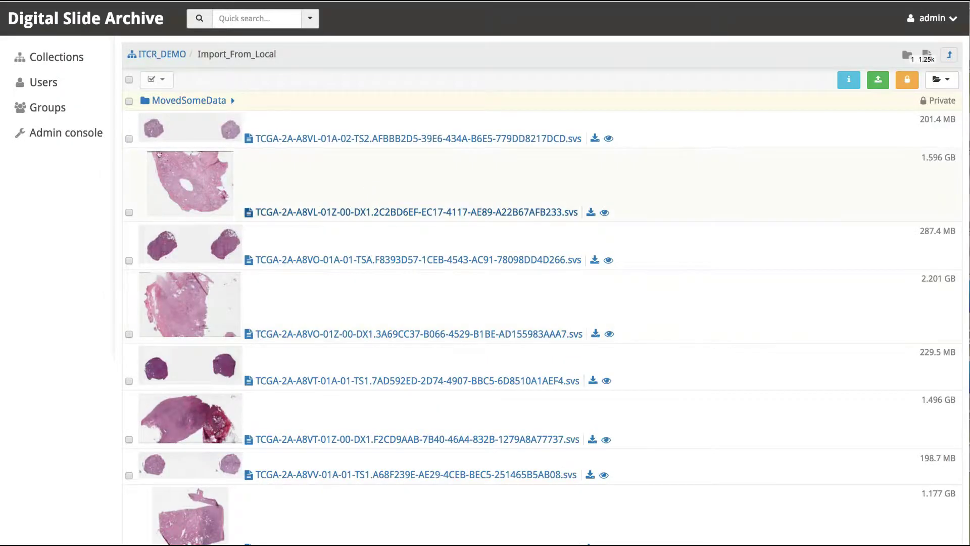
Select the first six slides in Import_From_Local and pick them for moving or copying.
click(128, 138)
click(130, 221)
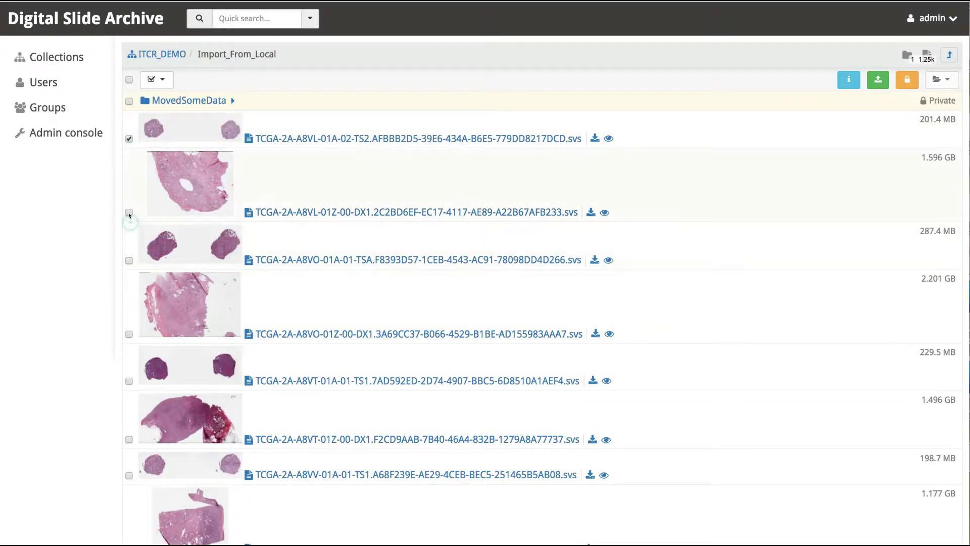
click(128, 213)
click(129, 259)
click(129, 381)
click(129, 439)
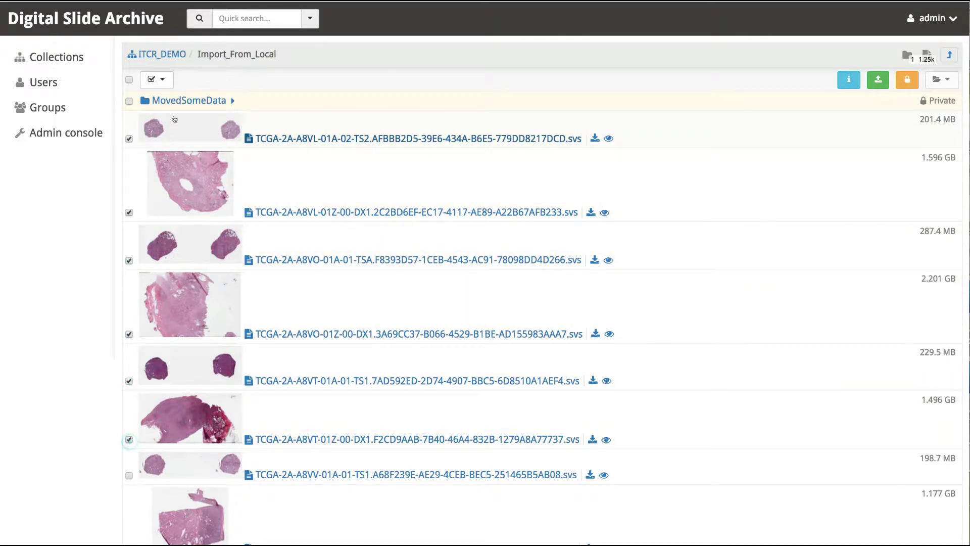
click(156, 79)
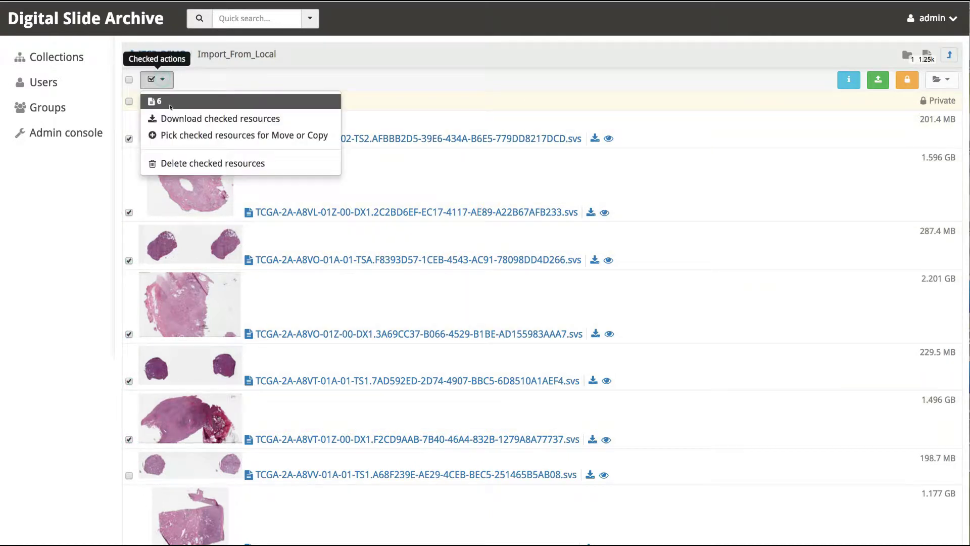
click(194, 135)
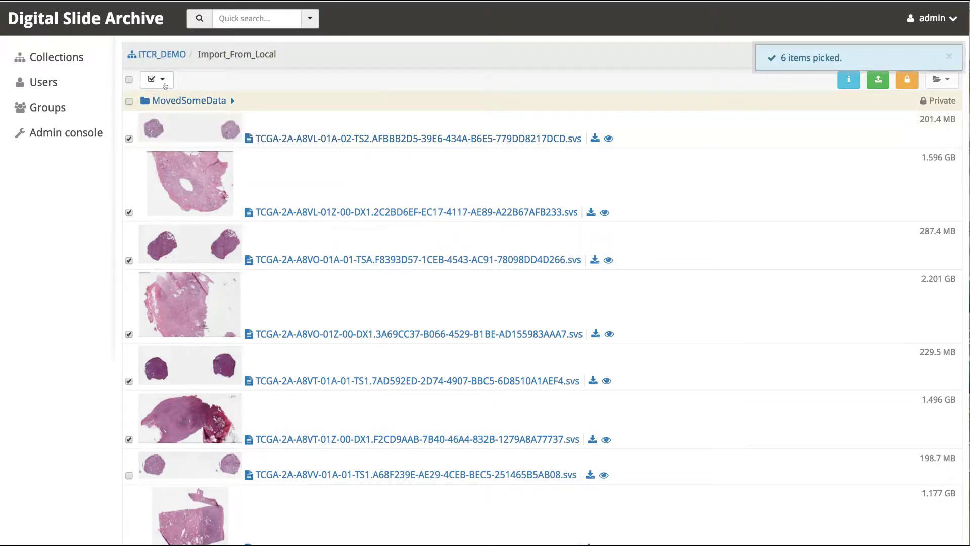
Move the picked slides into the MovedSomeData folder and go back to the Import_From_Local slide list.
click(160, 100)
click(156, 79)
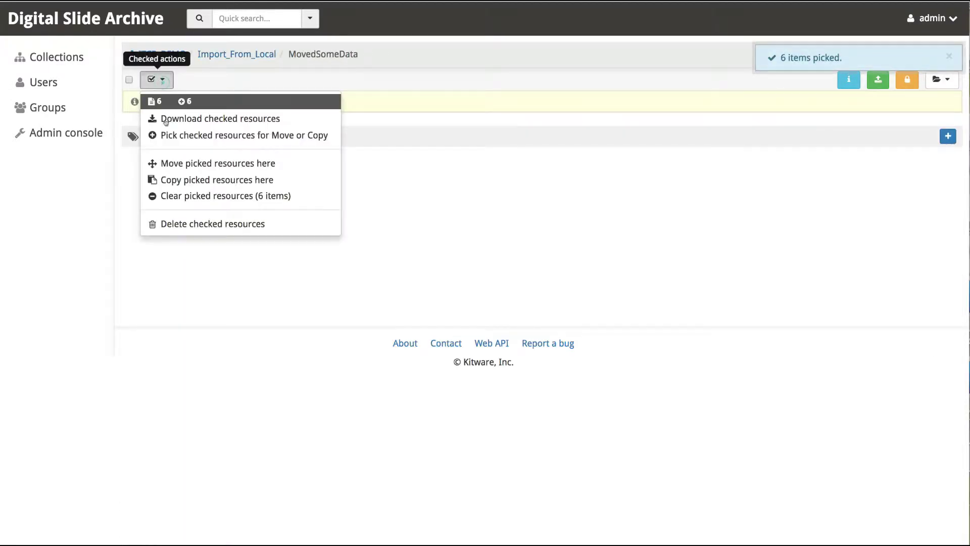
click(191, 164)
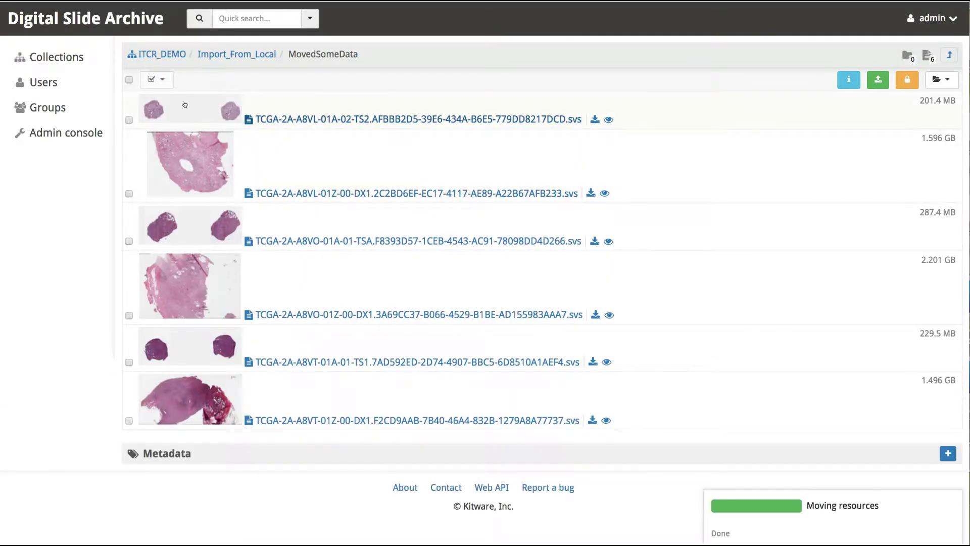
click(221, 53)
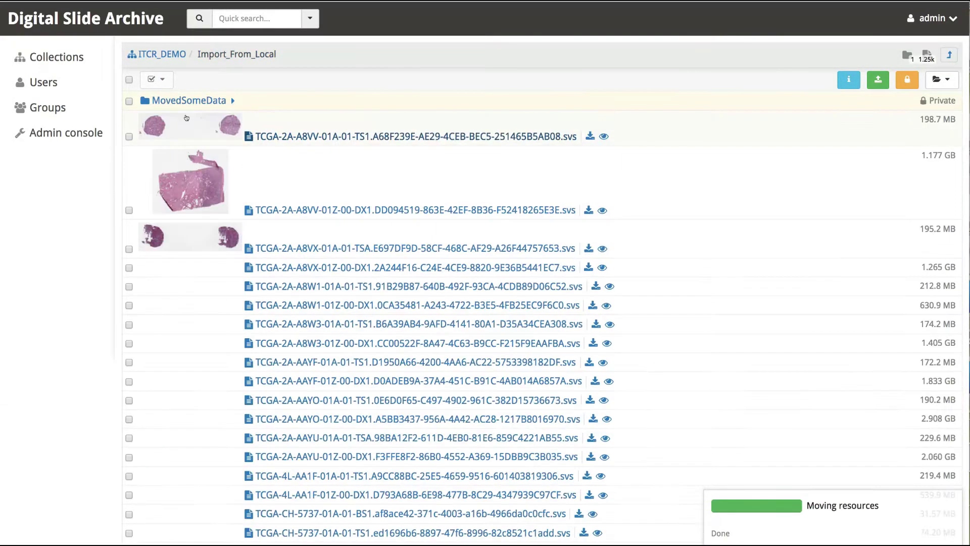
Add the metadata key FurtherAnalysisNeeded with the value true to the MovedSomeData folder, and return to Import_From_Local.
click(203, 100)
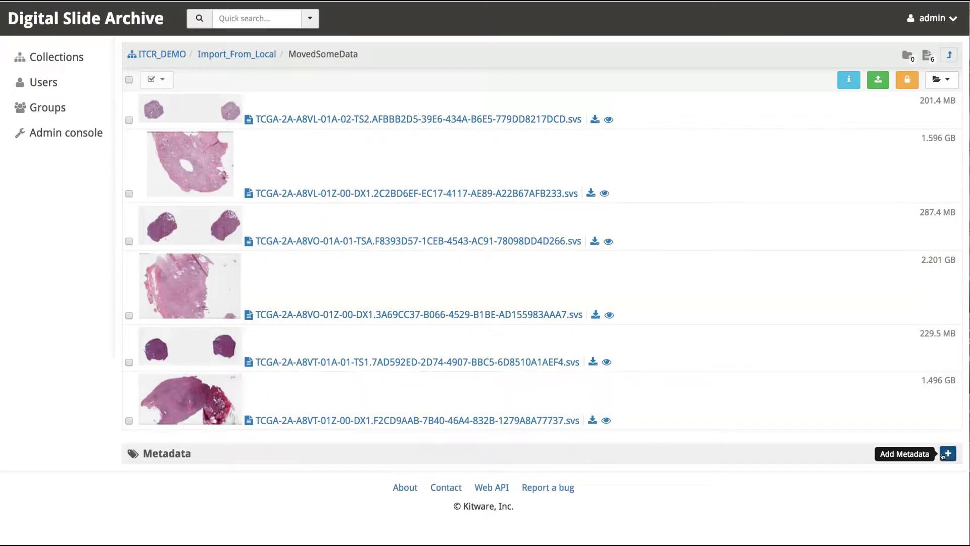
click(948, 453)
click(899, 476)
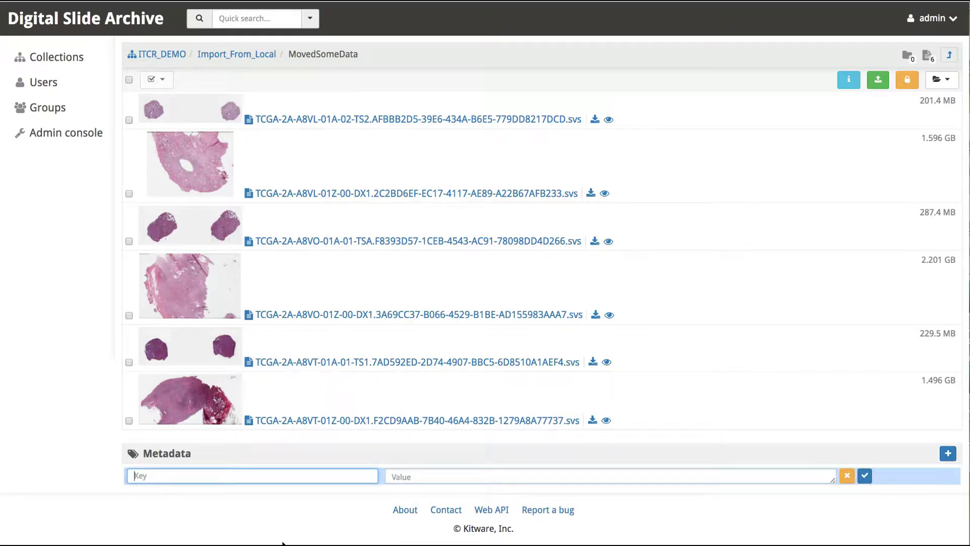
text(FurtherAnalysisNeeded)
click(473, 473)
text(true)
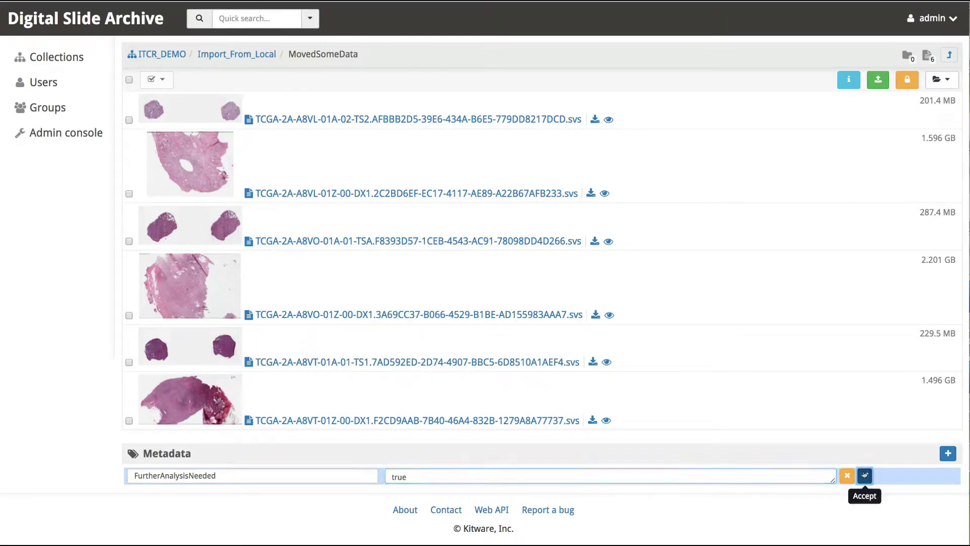
click(864, 475)
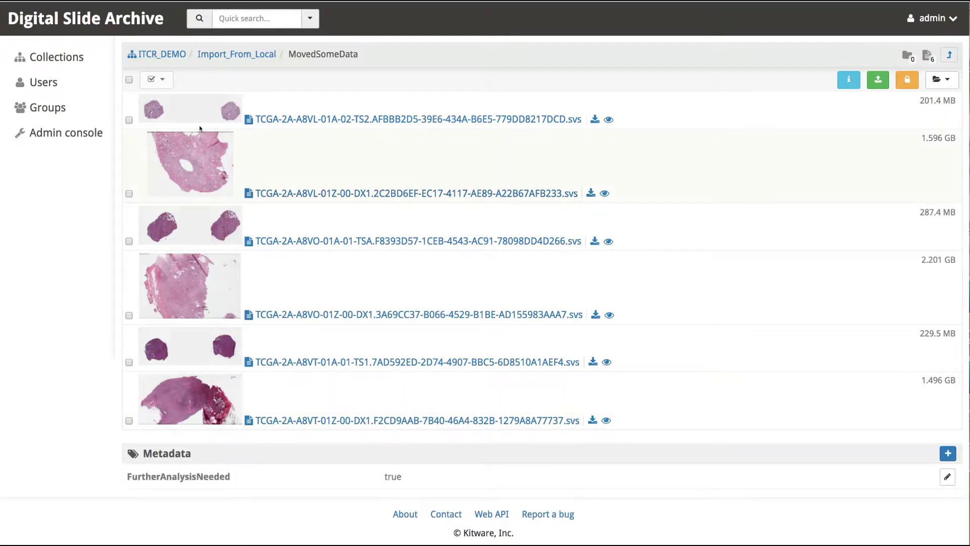
click(245, 53)
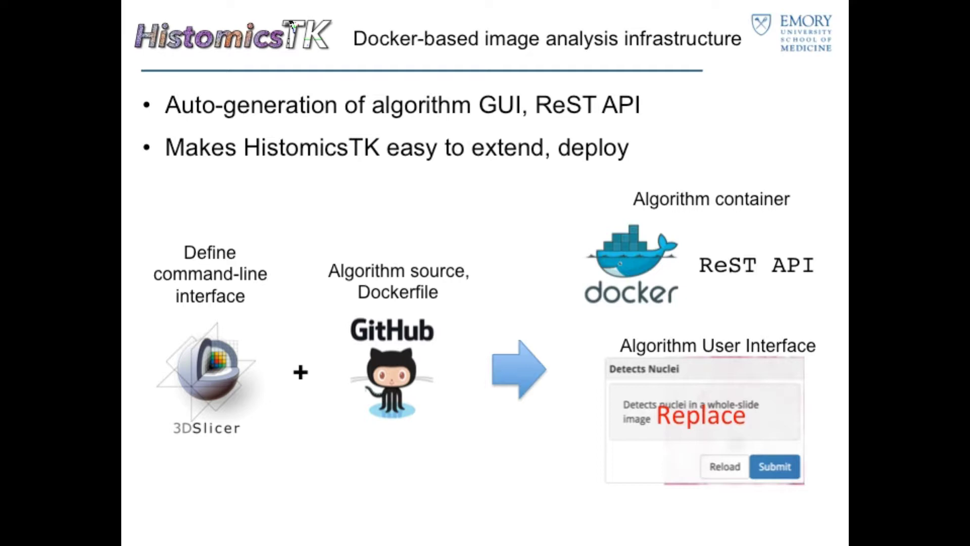
key(Right)
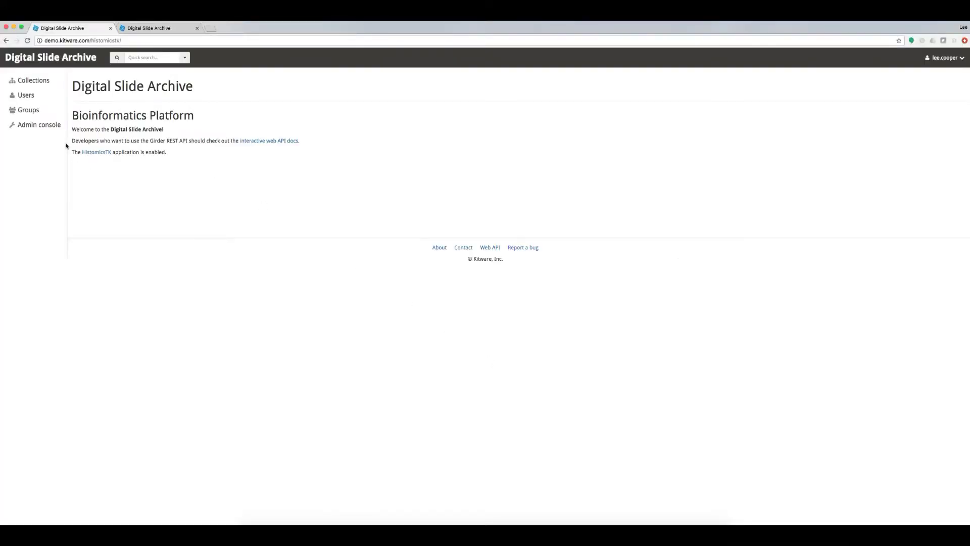
Switch to HistomicsTK and open the slide TCGA-HT-7474-01Z-00-DX1 from the Sample Images folder of the TCGA collection.
click(96, 152)
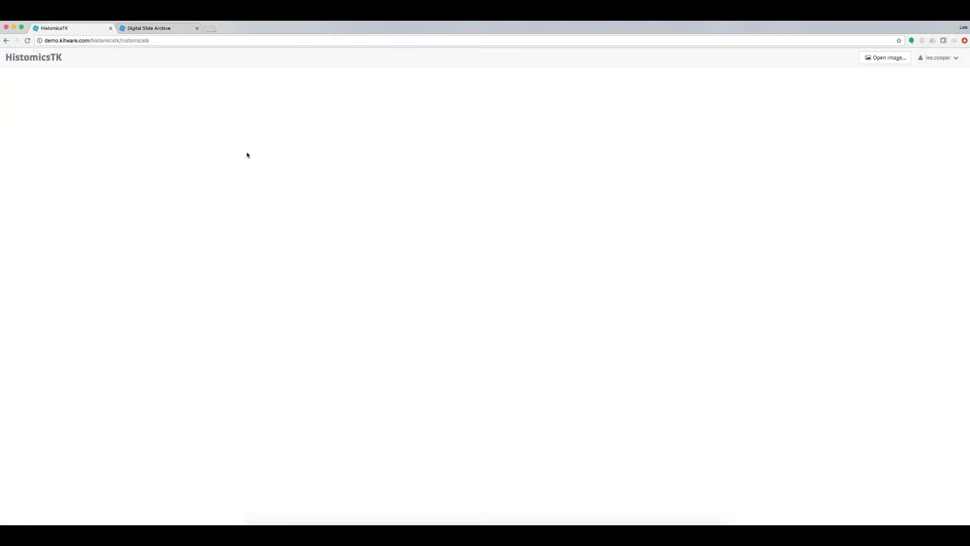
click(869, 60)
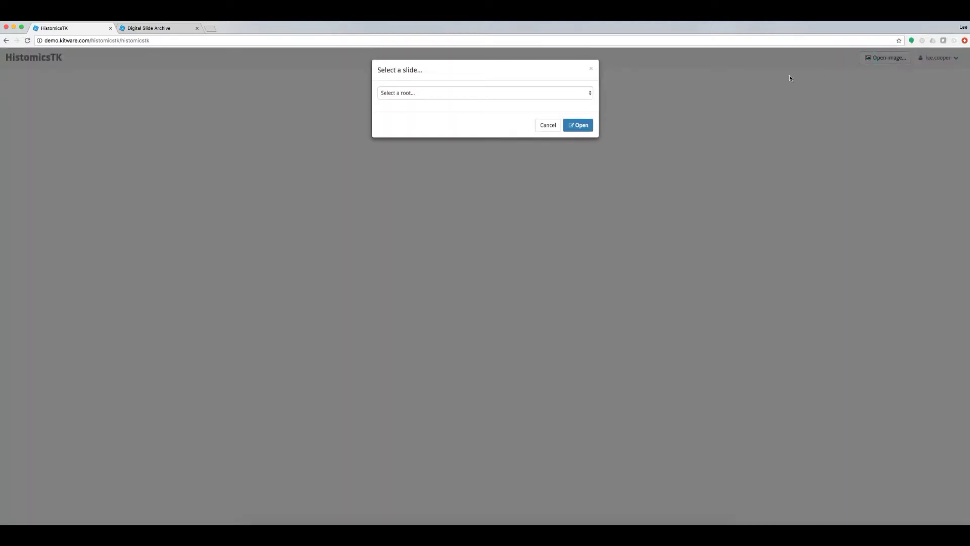
click(590, 93)
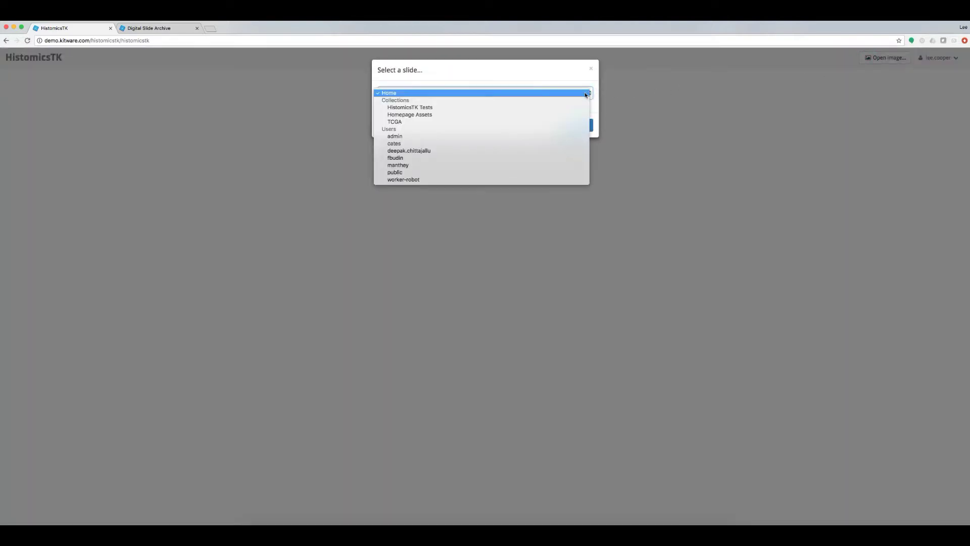
click(466, 122)
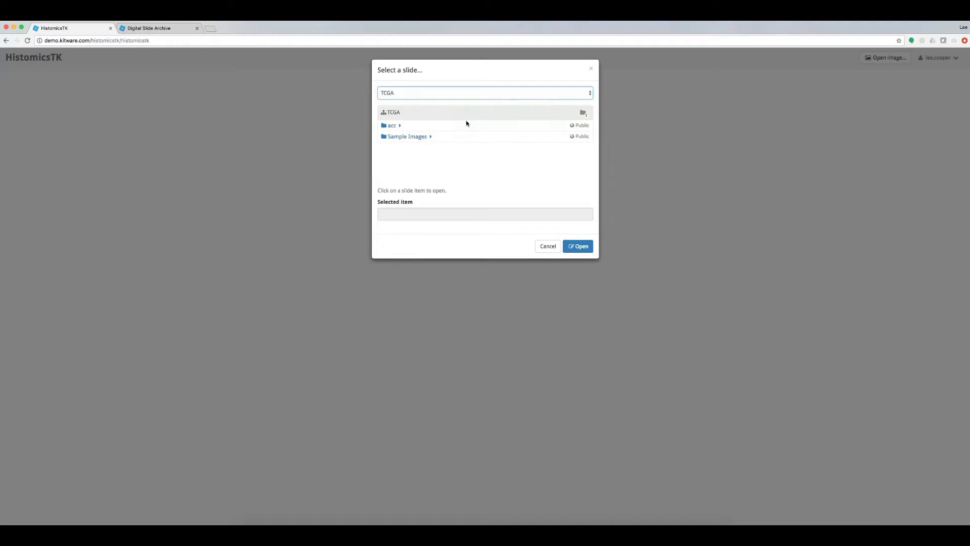
click(418, 136)
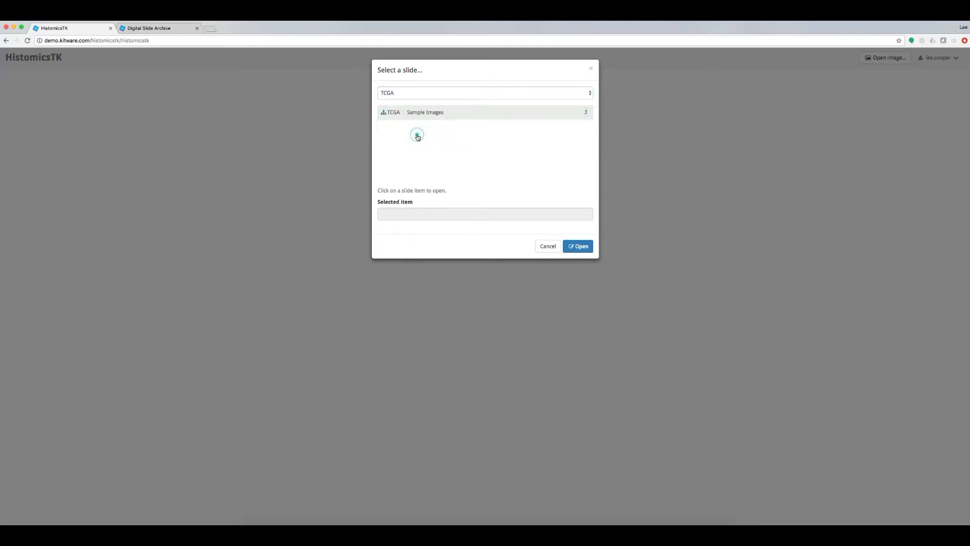
scroll(494, 228, down, 1)
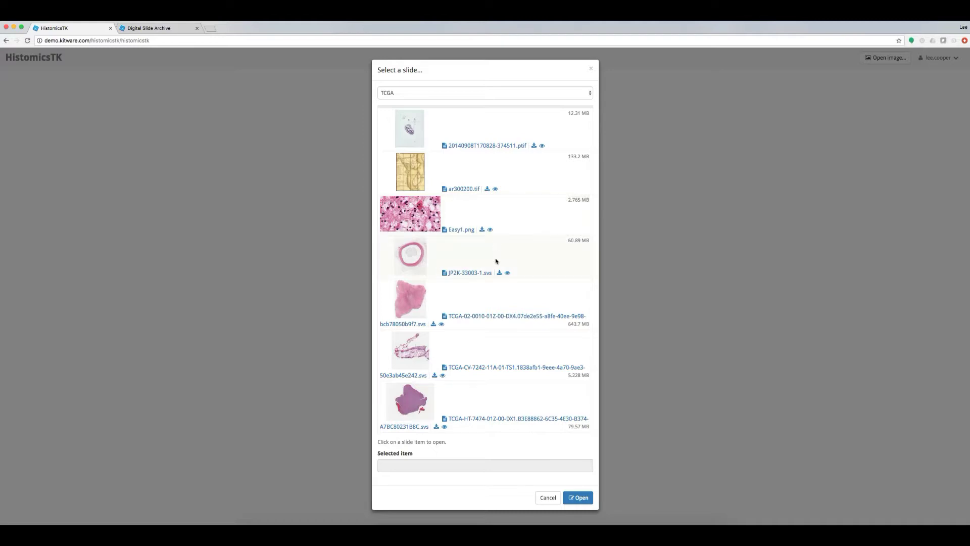
click(494, 420)
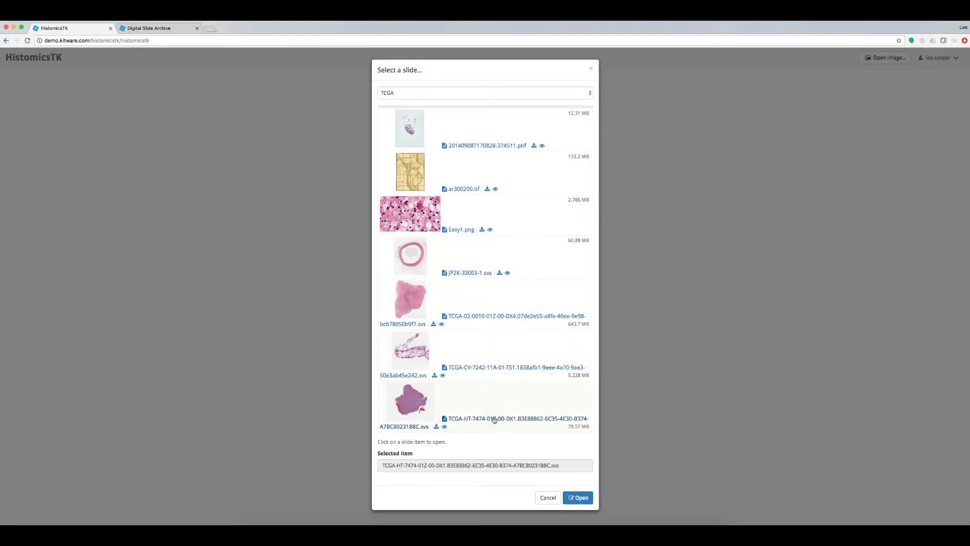
click(571, 499)
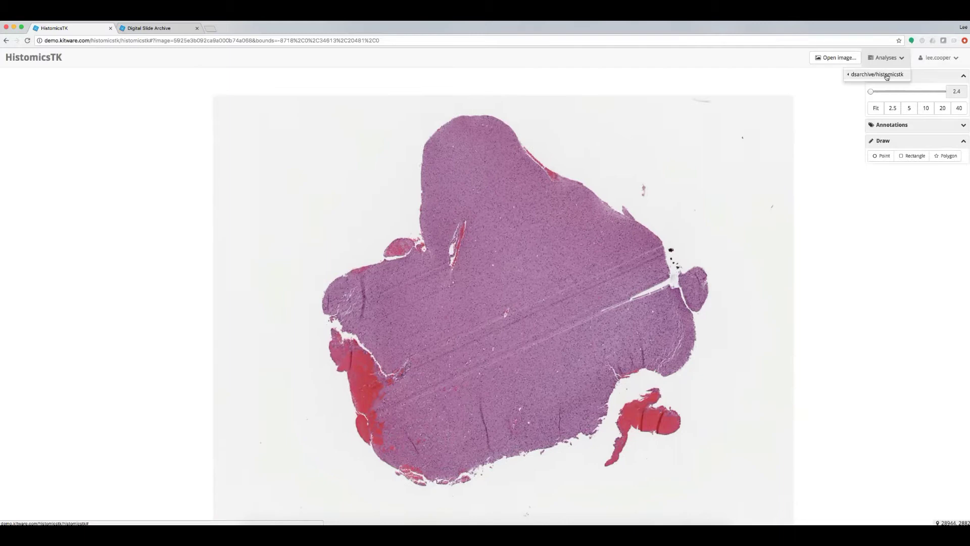
Load the ComputeNucleiFeatures analysis from the latest version of dsarchive/histomicstk for the open slide.
mouse_move(886, 76)
click(821, 75)
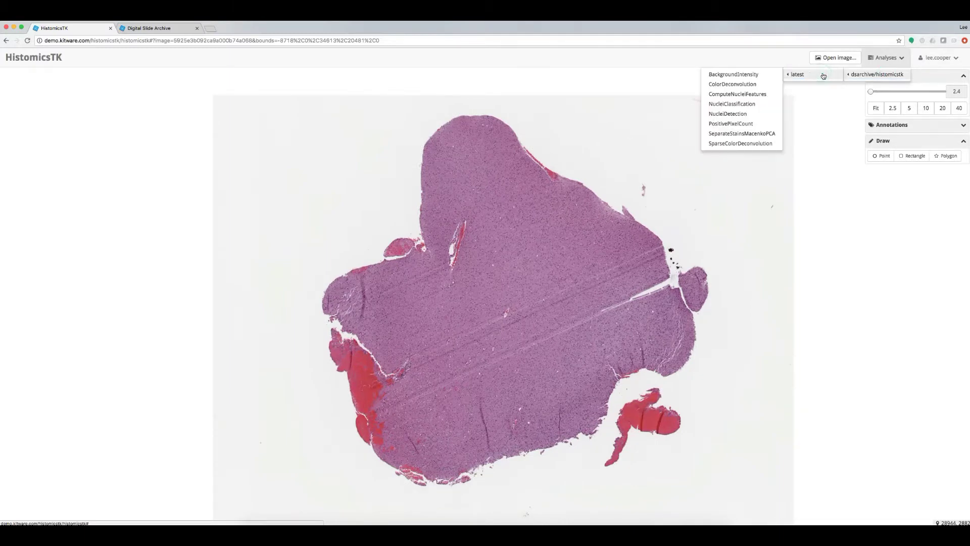
click(725, 95)
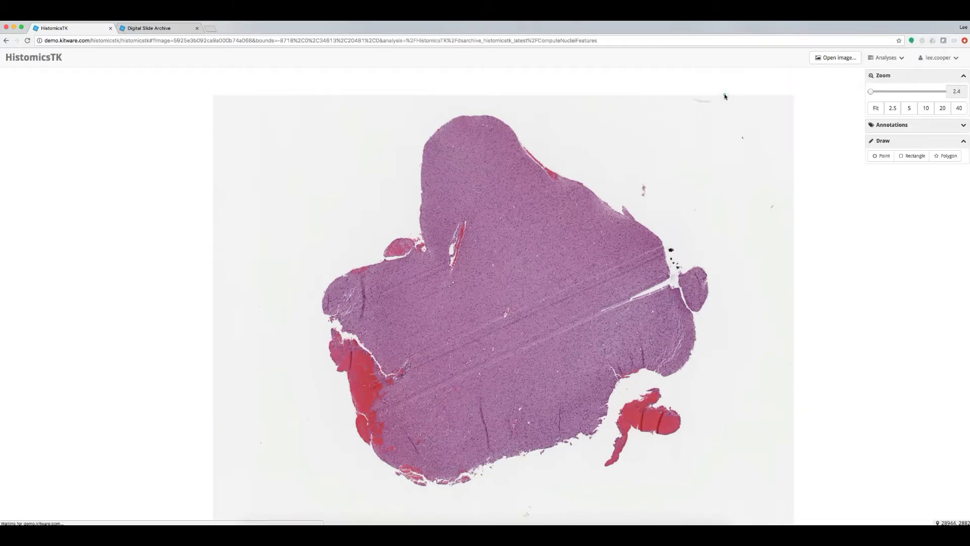
scroll(726, 97, up, 1)
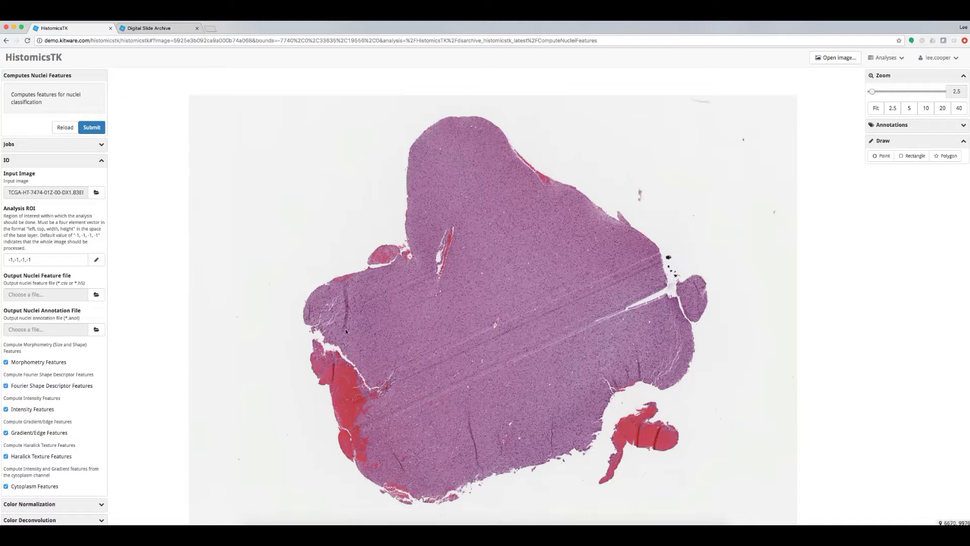
Draw a rectangular analysis ROI of about 394 by 549 pixels in the tissue just beside the blood vessel.
scroll(402, 386, up, 10)
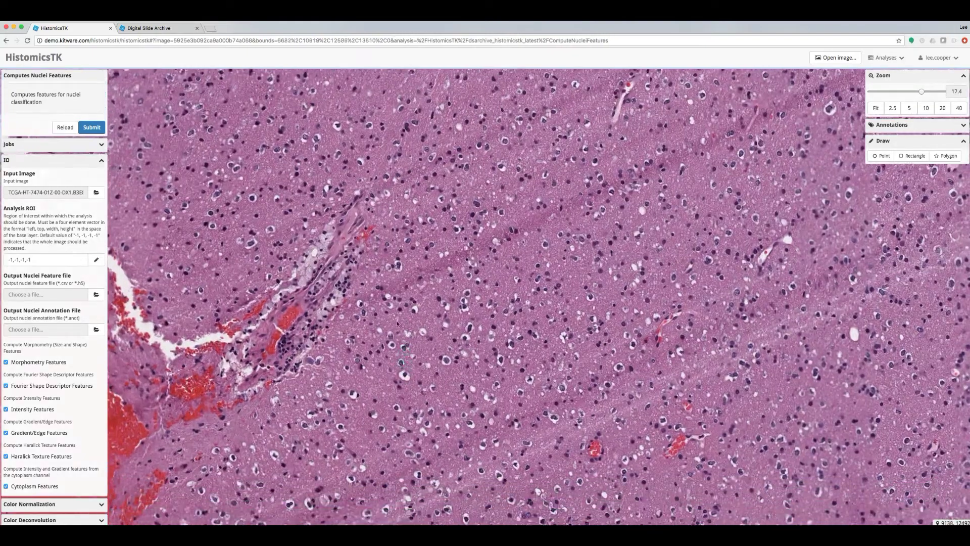
drag(397, 324, 383, 305)
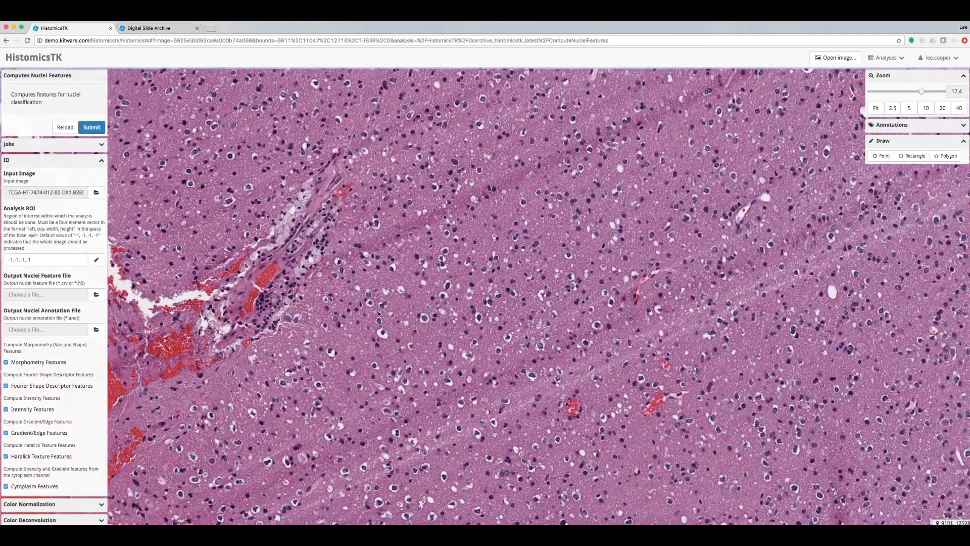
click(96, 259)
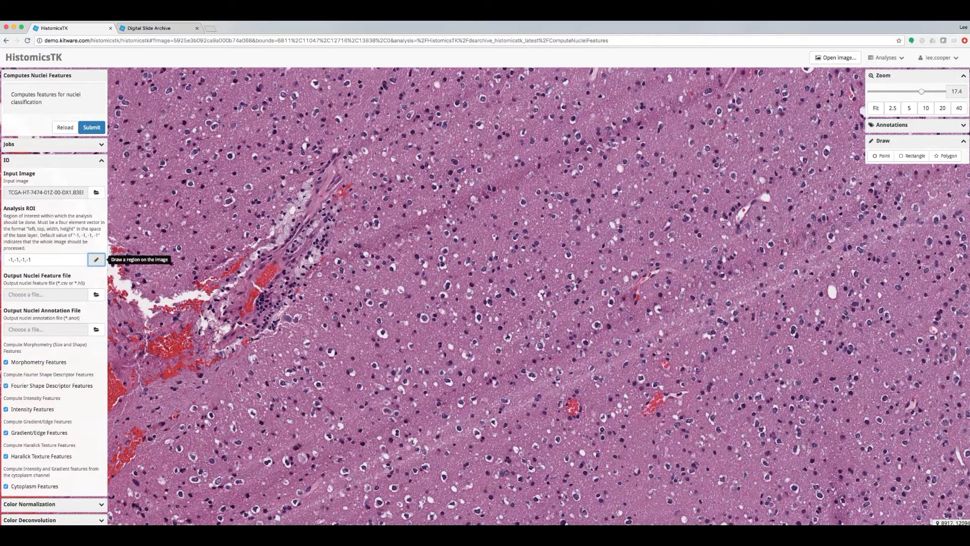
mouse_move(346, 240)
mouse_down()
mouse_move(357, 270)
mouse_move(412, 331)
mouse_up()
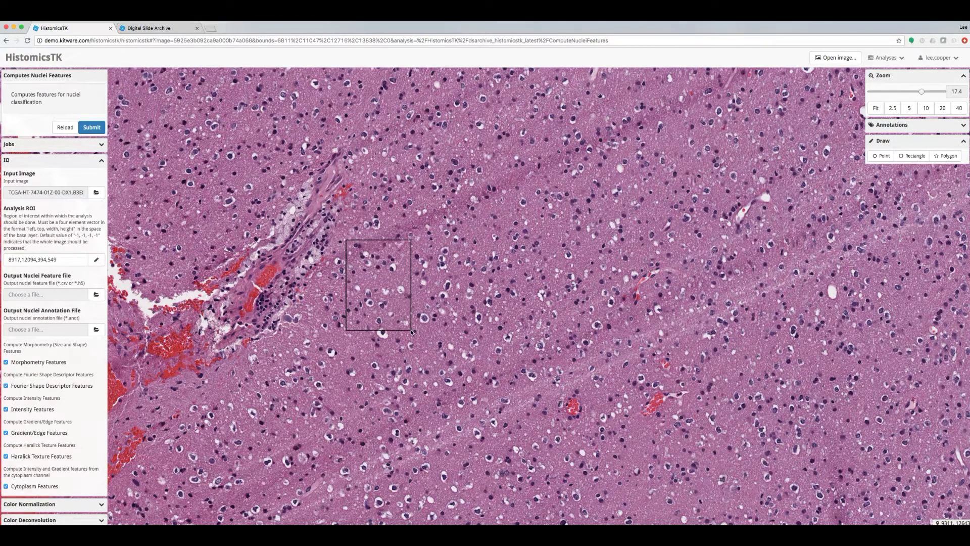
Set the output nuclei feature file to Region2.csv in the Public folder.
click(97, 295)
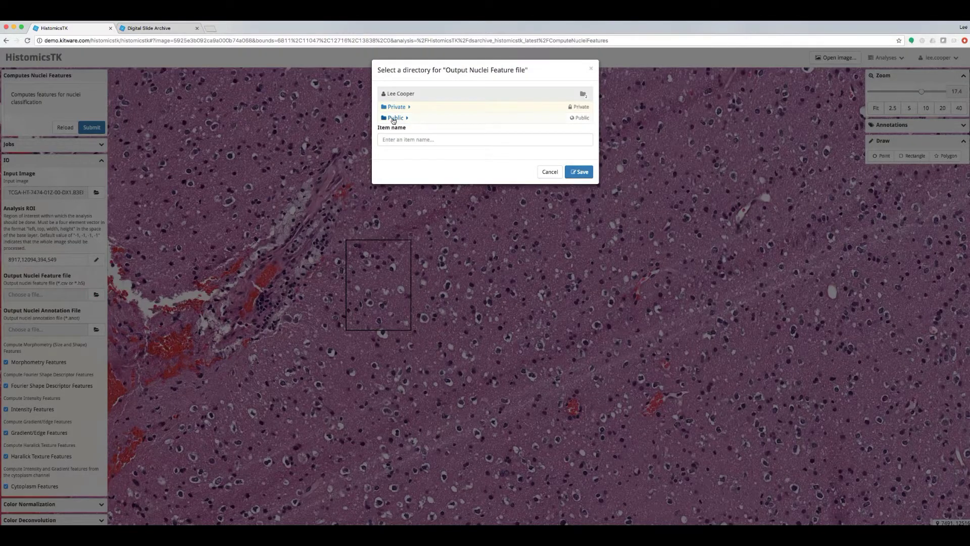
click(395, 118)
click(417, 141)
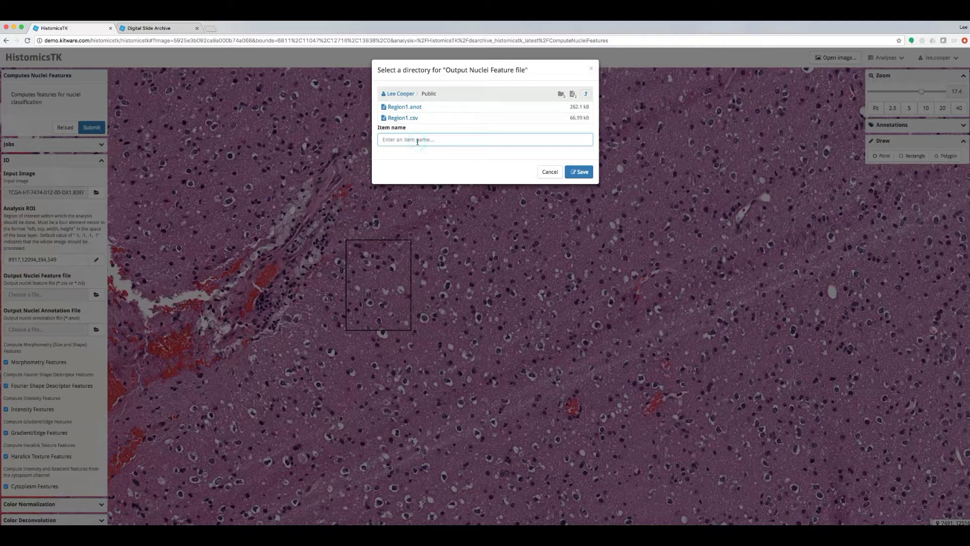
text(Region)
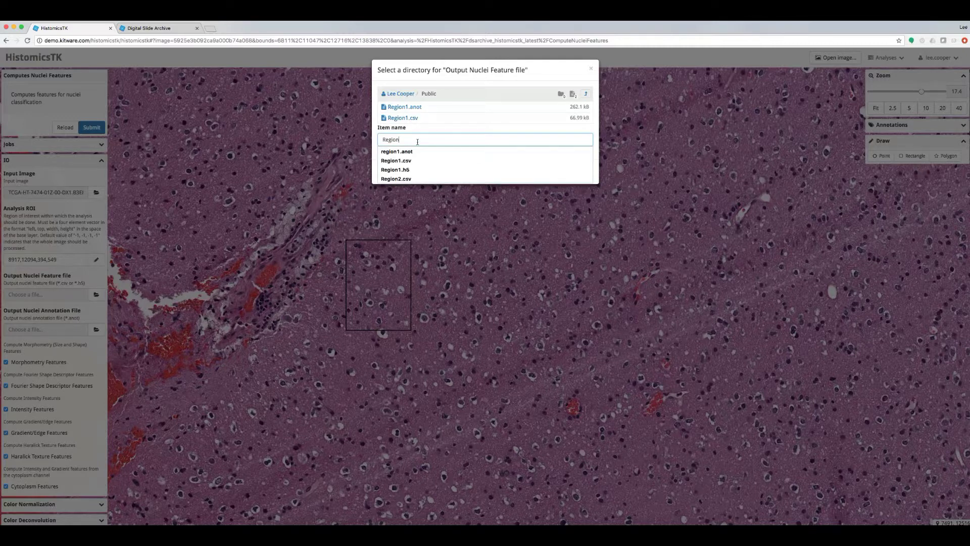
text(2.csv)
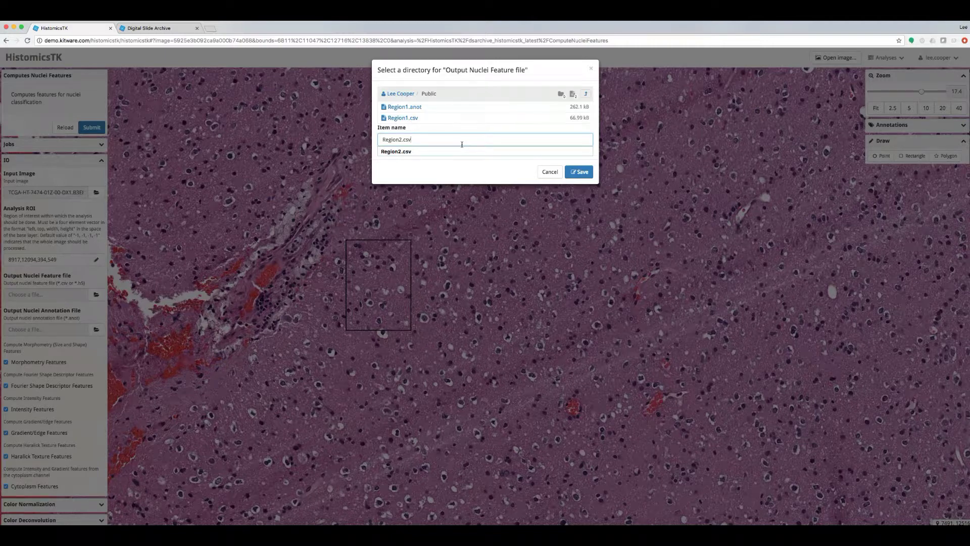
key(Return)
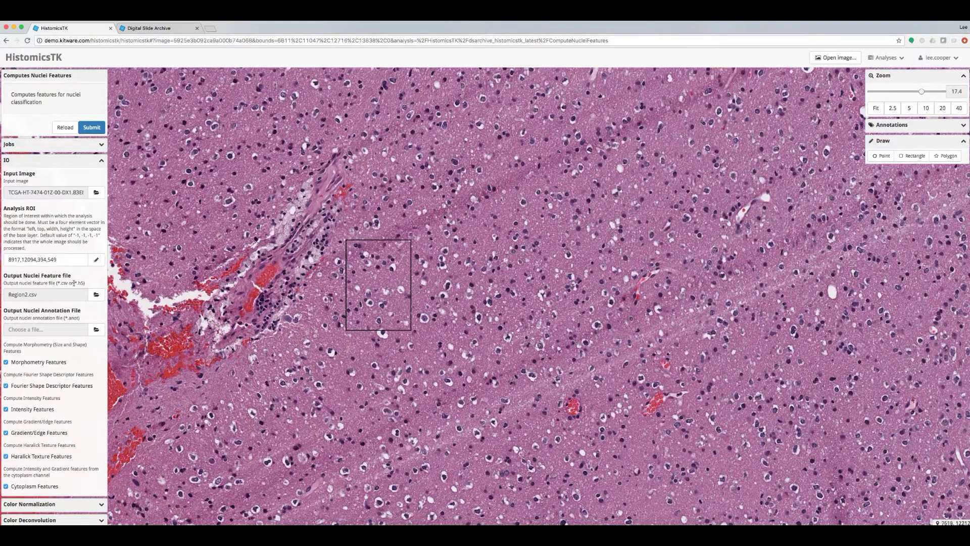
Set the output nuclei annotation file to Region2.anot in the Public folder.
click(96, 330)
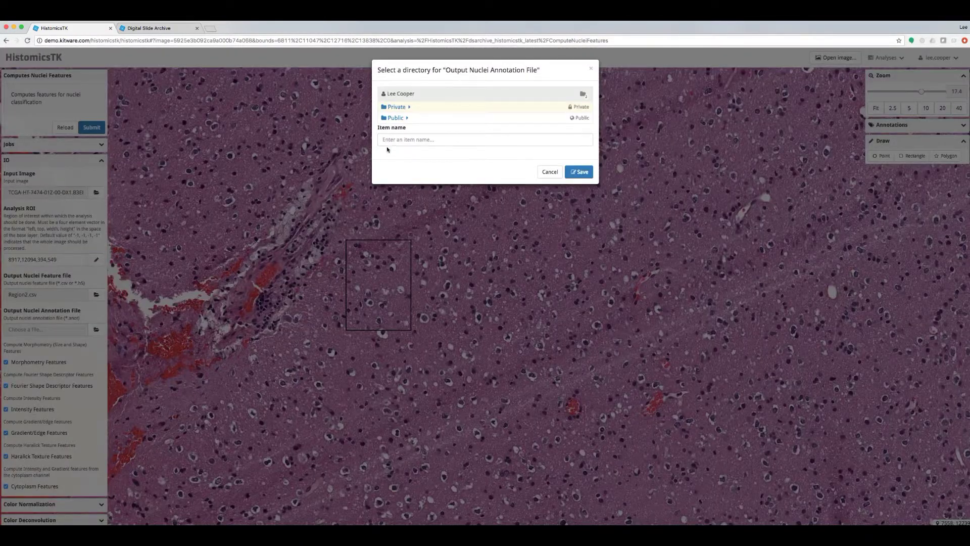
click(394, 118)
click(415, 140)
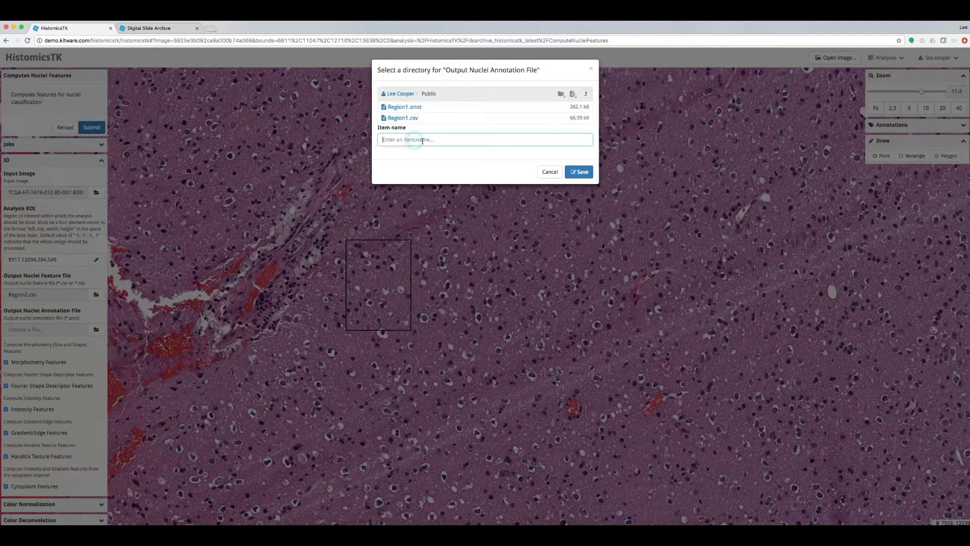
text(Region2.)
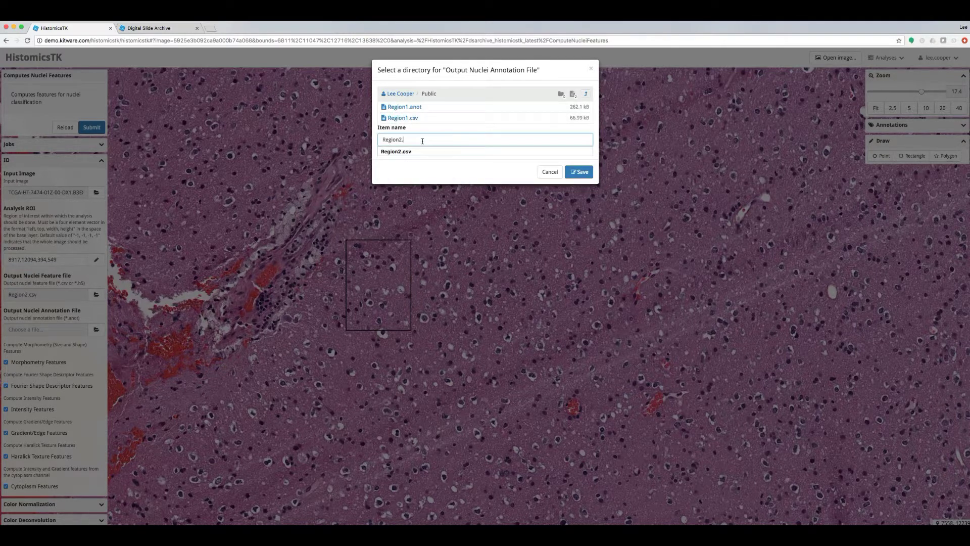
text(ano)
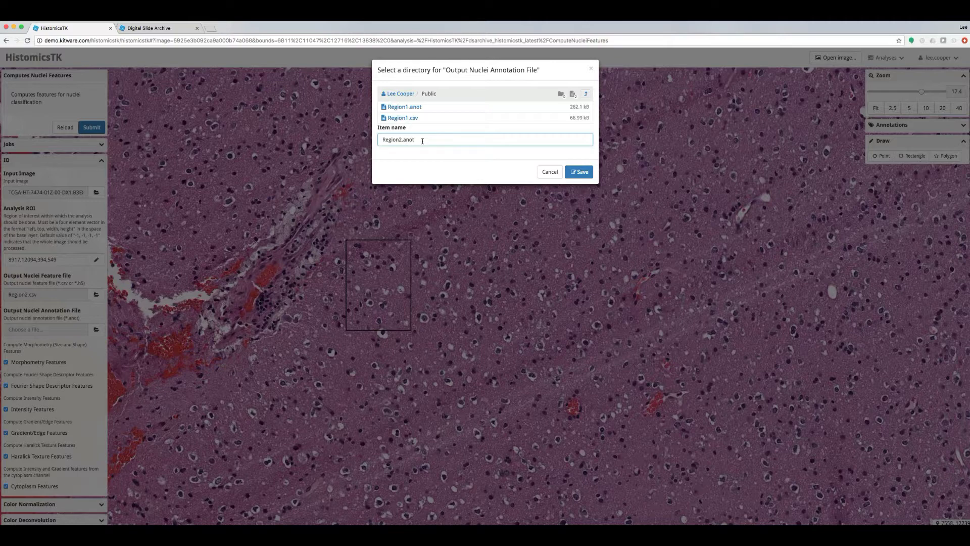
text(t)
key(Return)
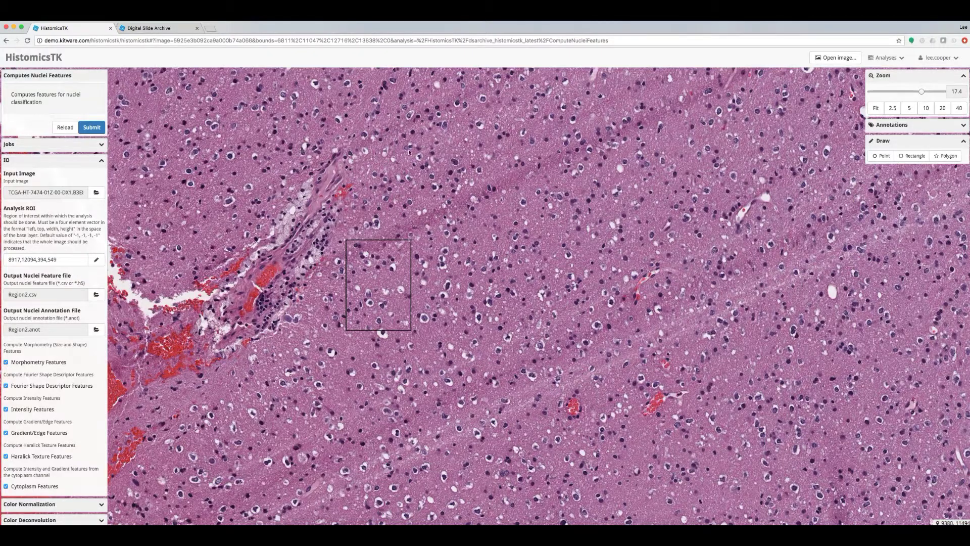
Look over the remaining parameter groups, submit the ComputeNucleiFeatures analysis and display the list of jobs.
scroll(86, 375, down, 4)
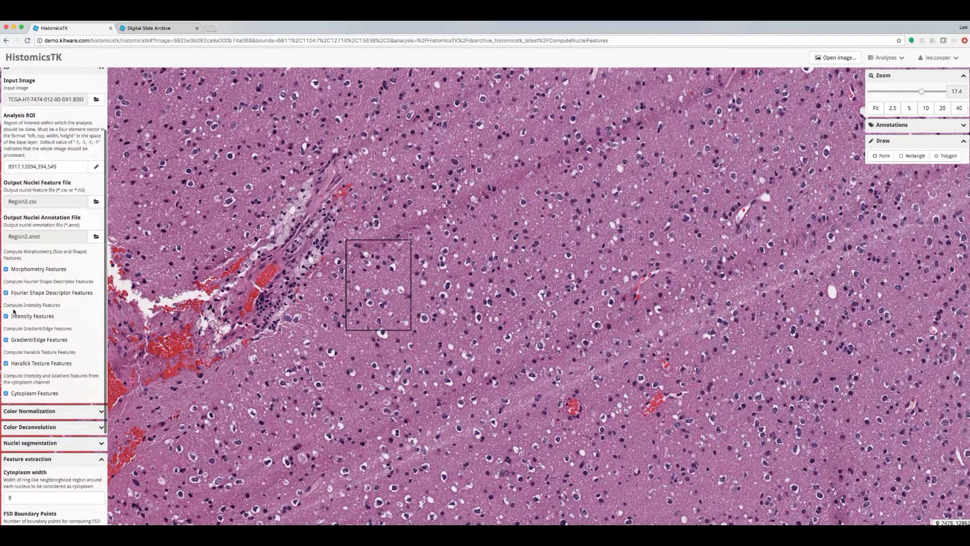
click(102, 258)
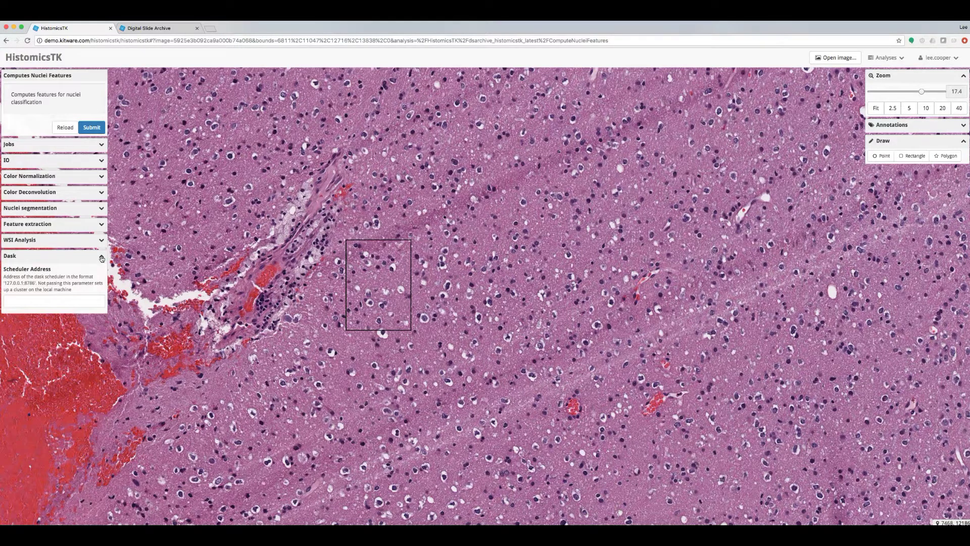
click(102, 258)
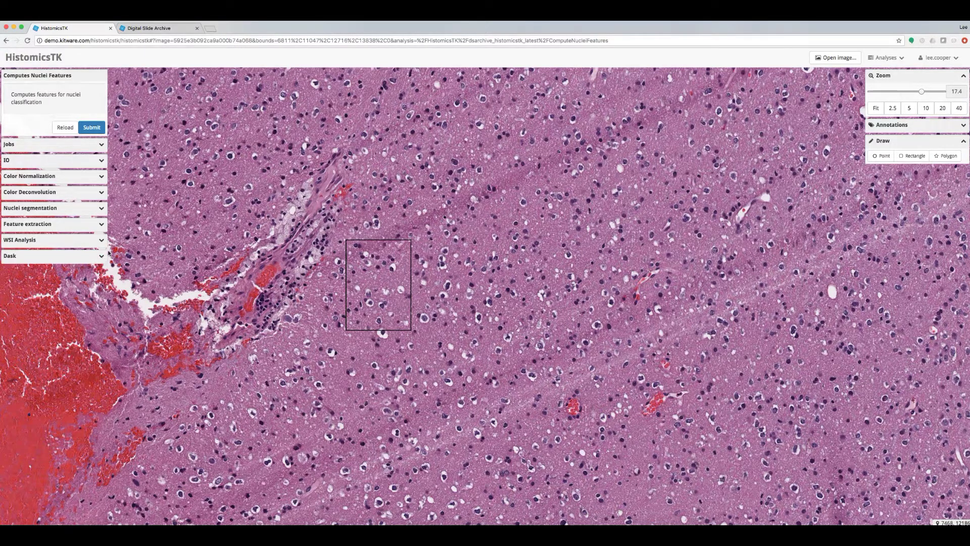
click(93, 129)
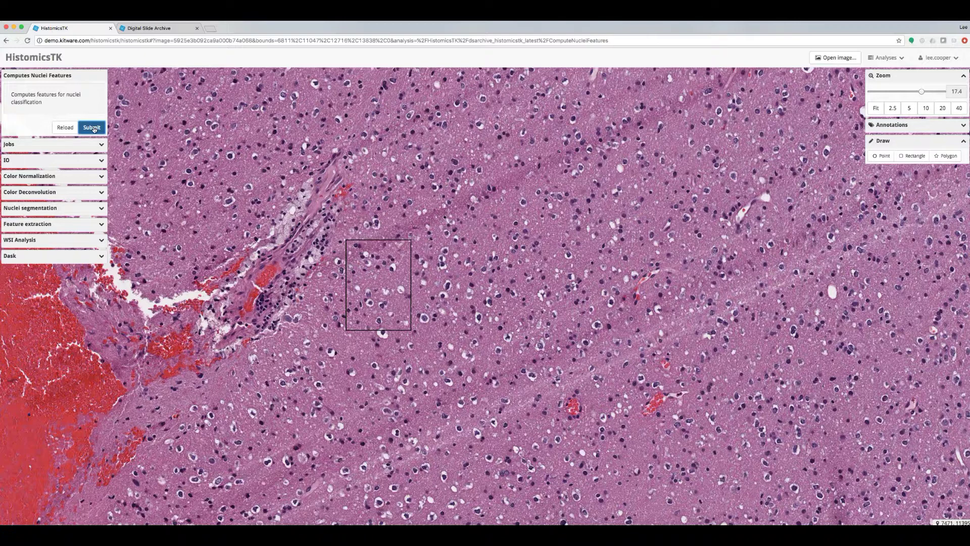
click(102, 146)
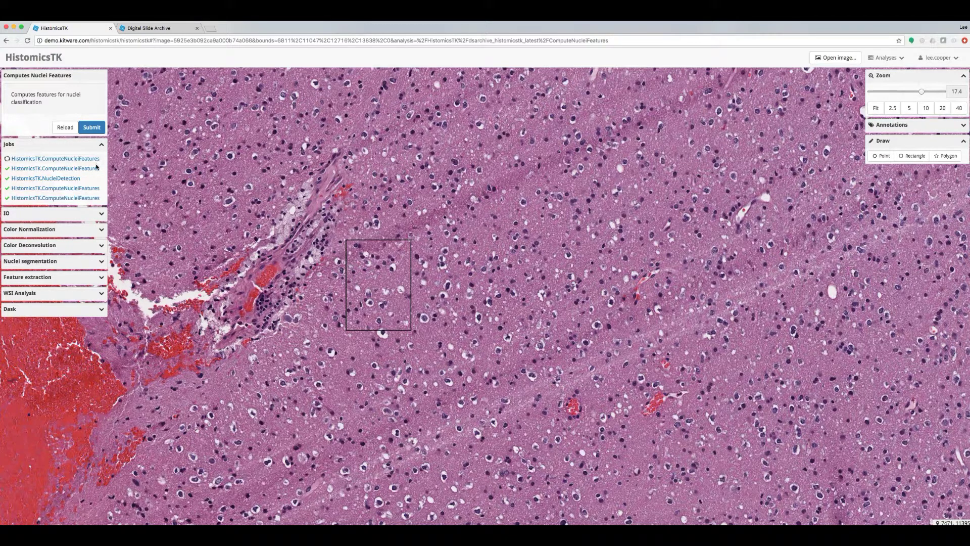
Switch to the Digital Slide Archive, refresh the job list and examine the running ComputeNucleiFeatures job's timeline, log output and keyword arguments.
click(165, 29)
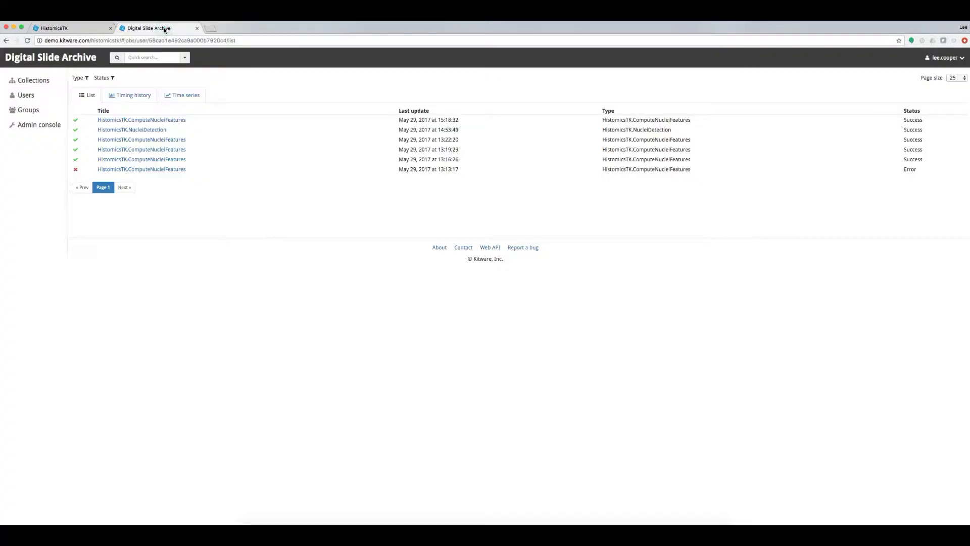
click(26, 40)
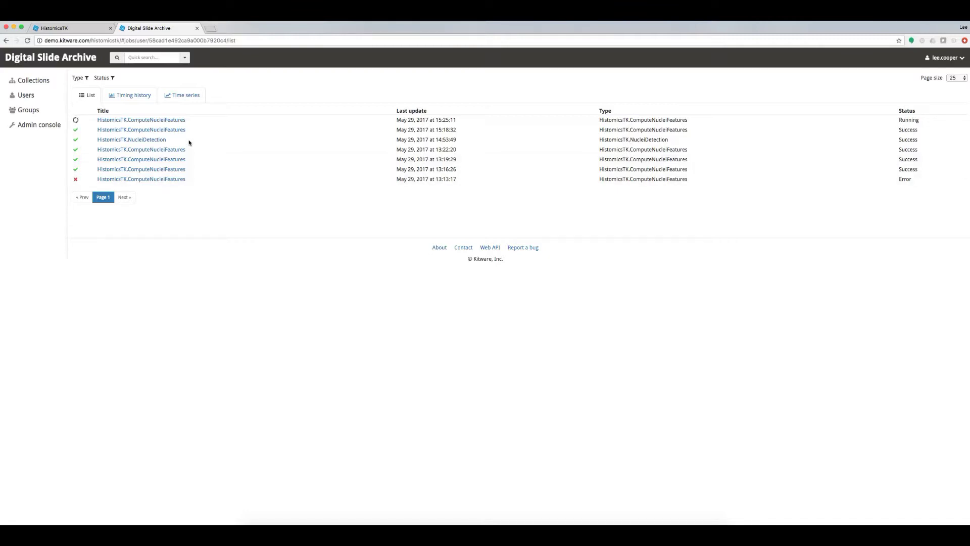
click(165, 120)
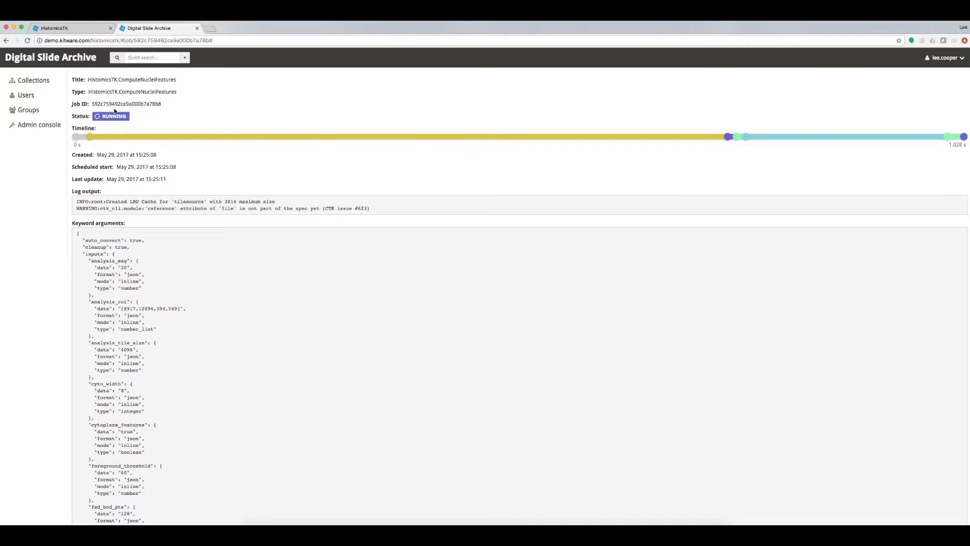
mouse_move(153, 137)
mouse_move(728, 137)
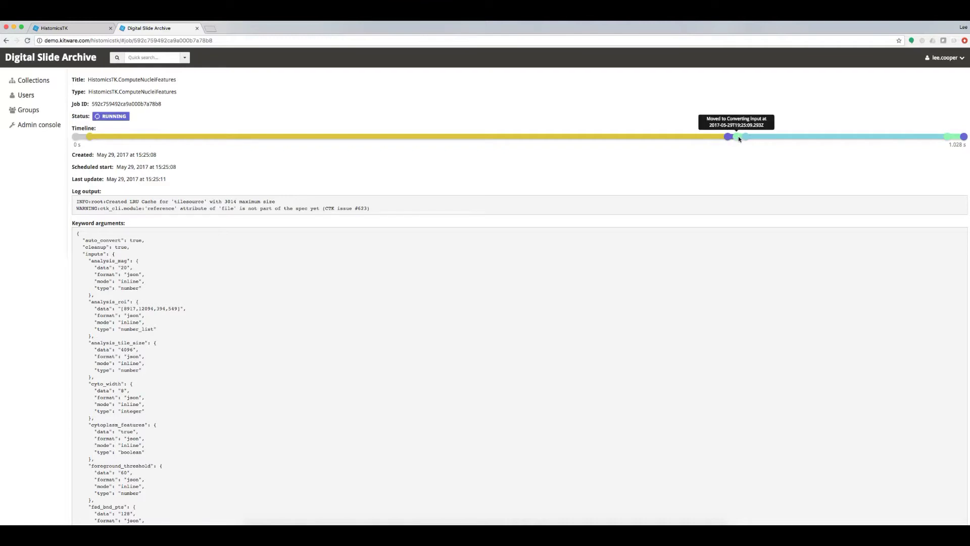
mouse_move(763, 137)
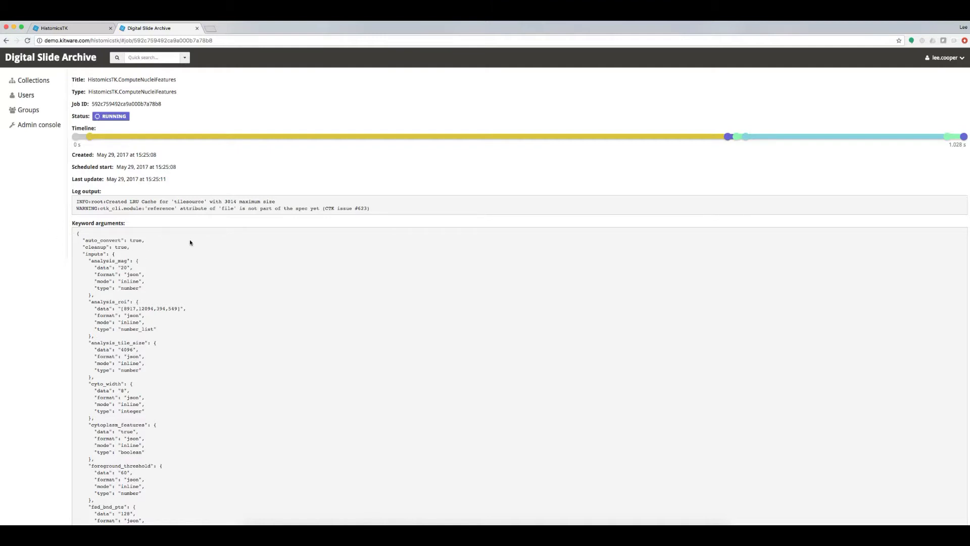
scroll(218, 255, down, 10)
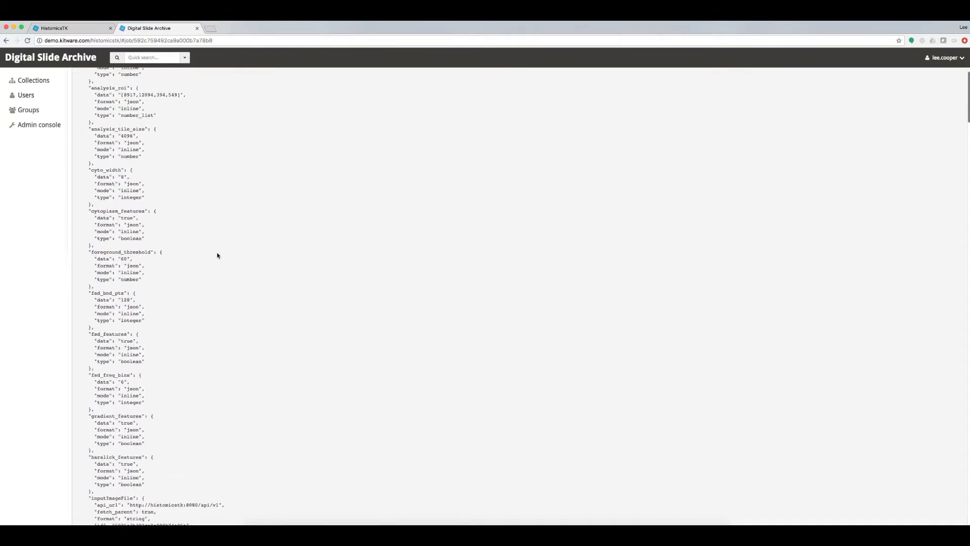
scroll(217, 255, up, 4)
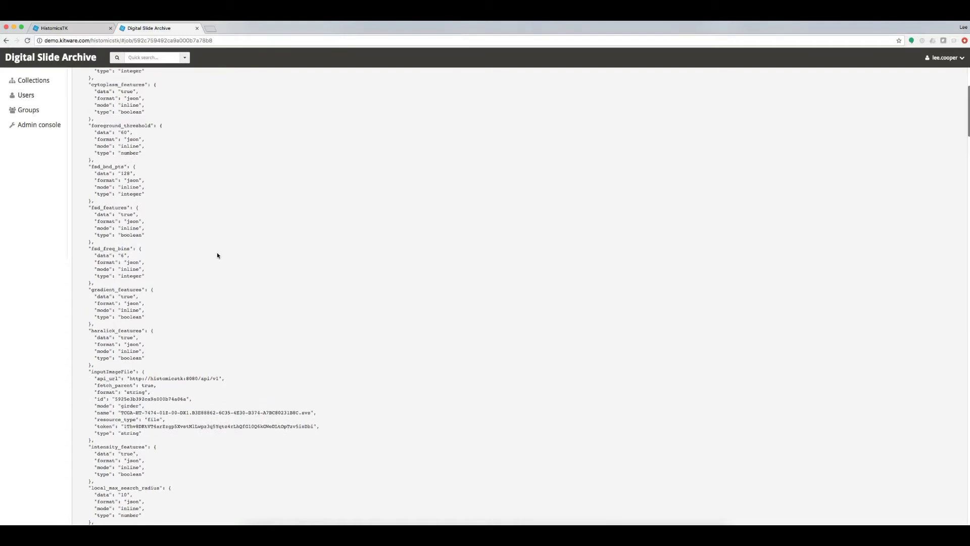
scroll(216, 256, up, 8)
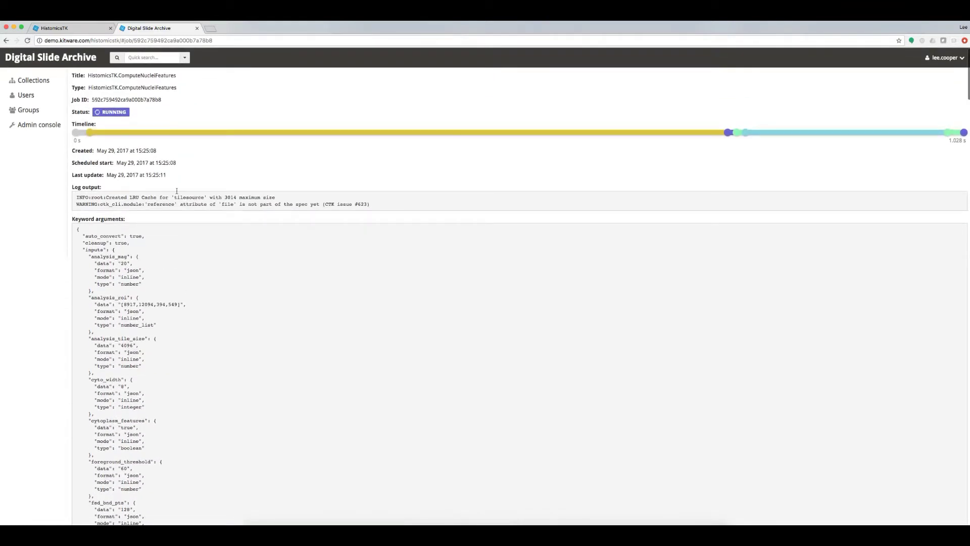
Return to the job list and view the timing history chart of the jobs.
click(5, 40)
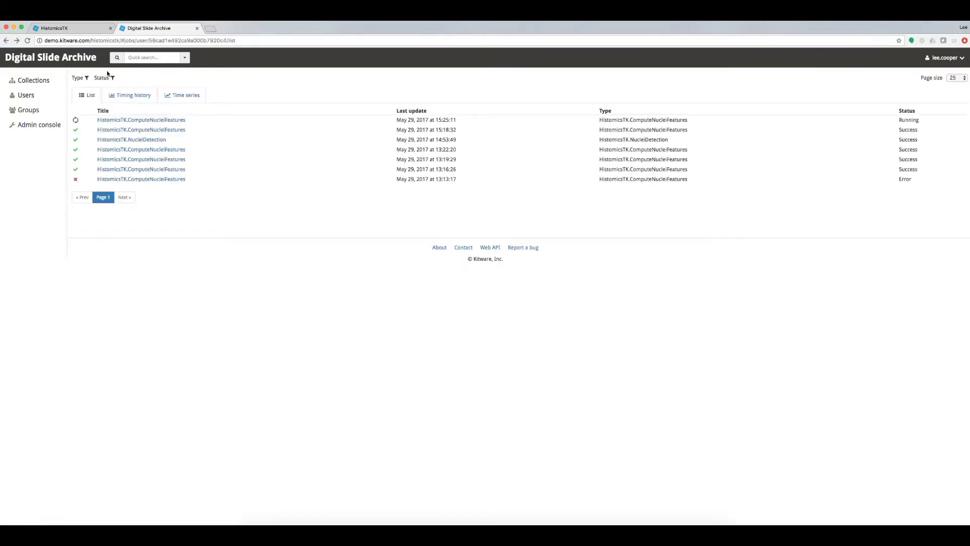
click(127, 94)
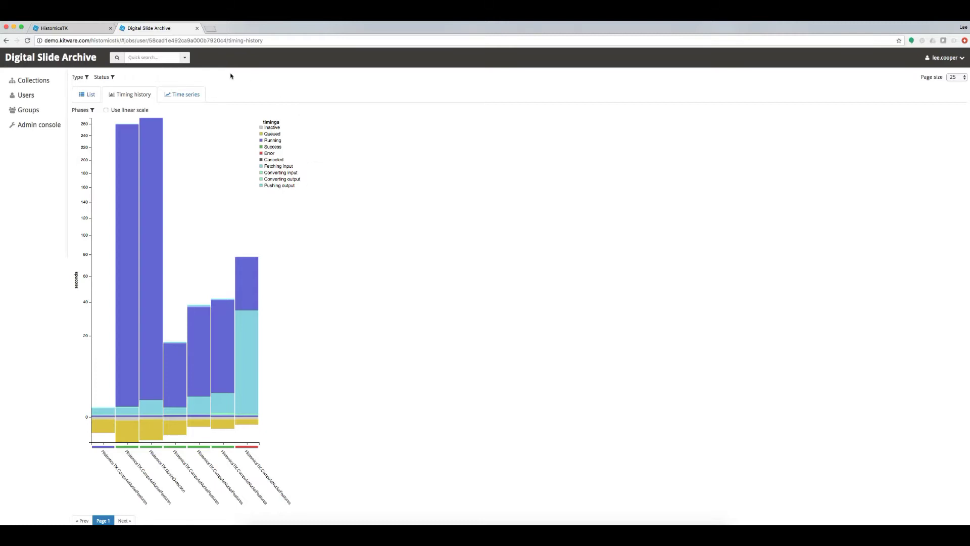
Switch back to HistomicsTK and inspect the nuclei boundaries inside the analysis ROI up close.
key(ctrl+shift+Tab)
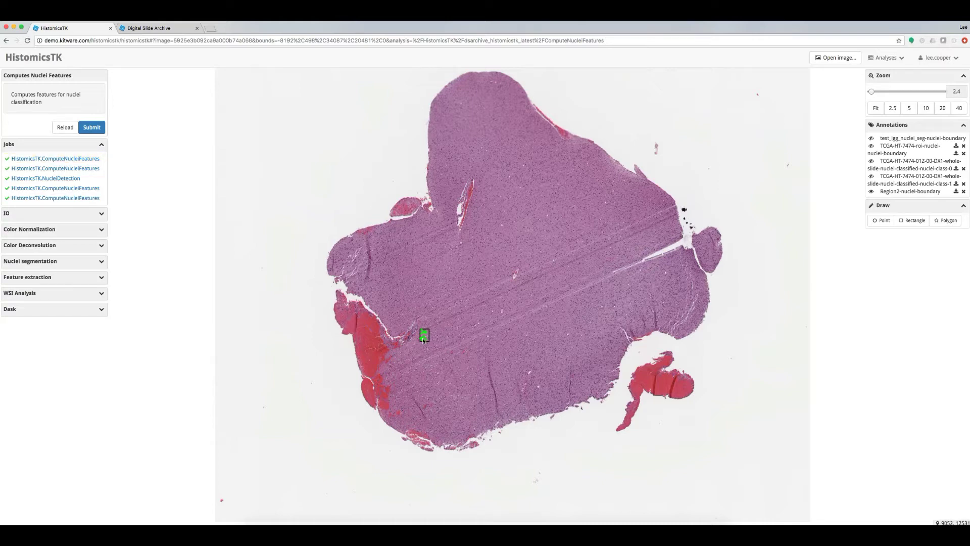
scroll(425, 335, up, 5)
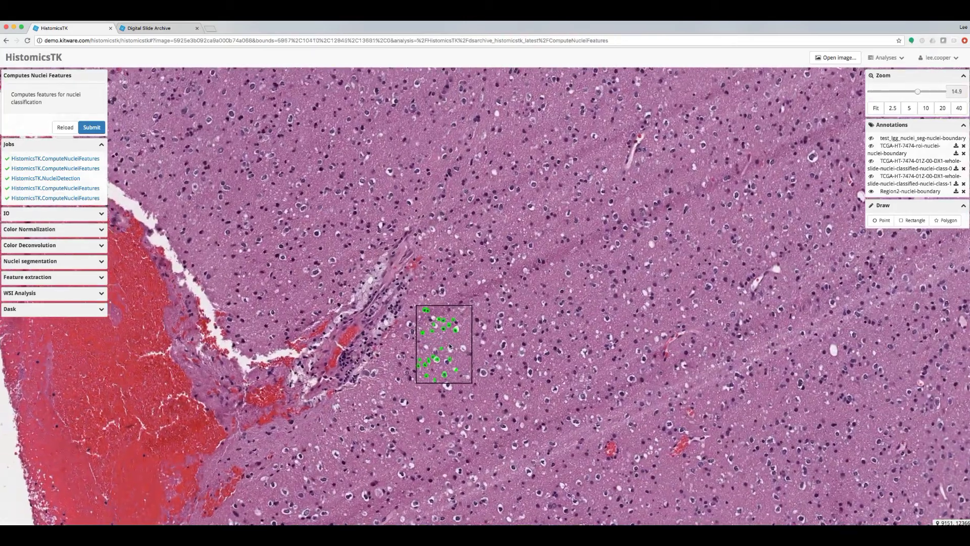
scroll(443, 345, up, 3)
scroll(449, 347, down, 1)
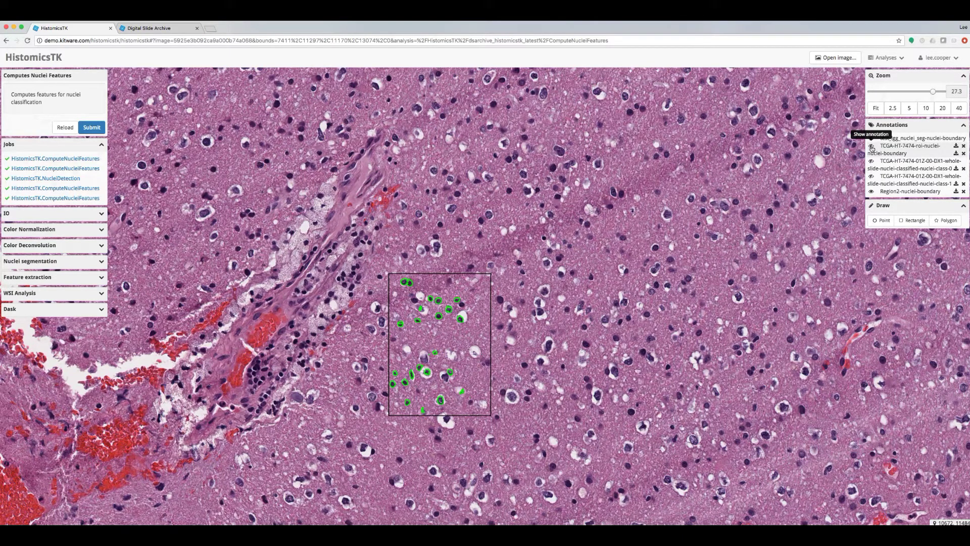
Show and hide the TCGA-HT-7474-roi-nuclei-nuclei-boundary annotation for comparison, and hide Region2-nuclei-boundary.
click(872, 146)
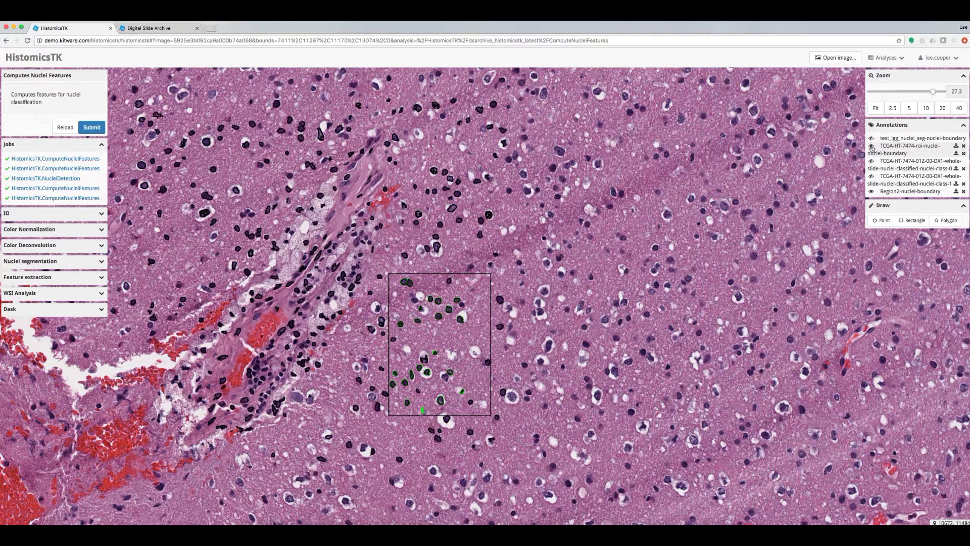
click(872, 147)
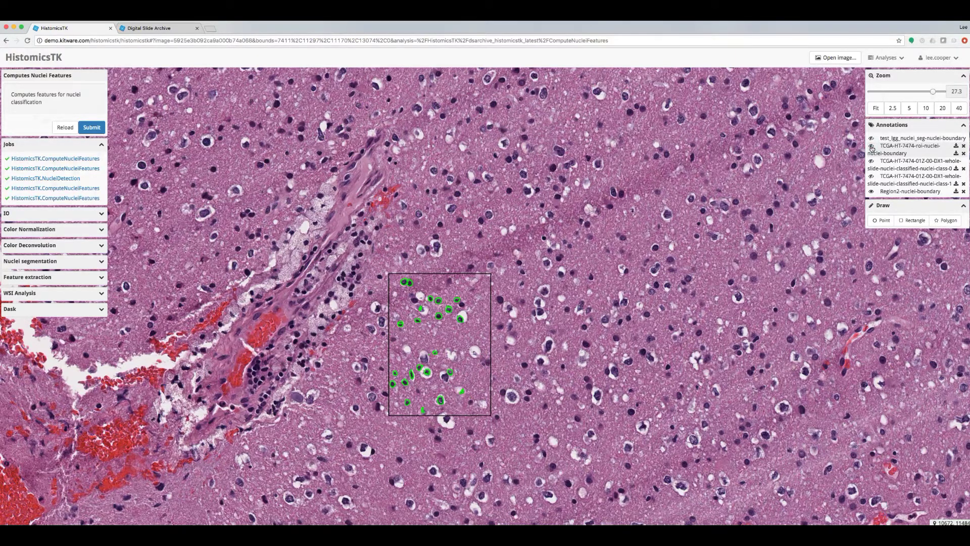
click(871, 192)
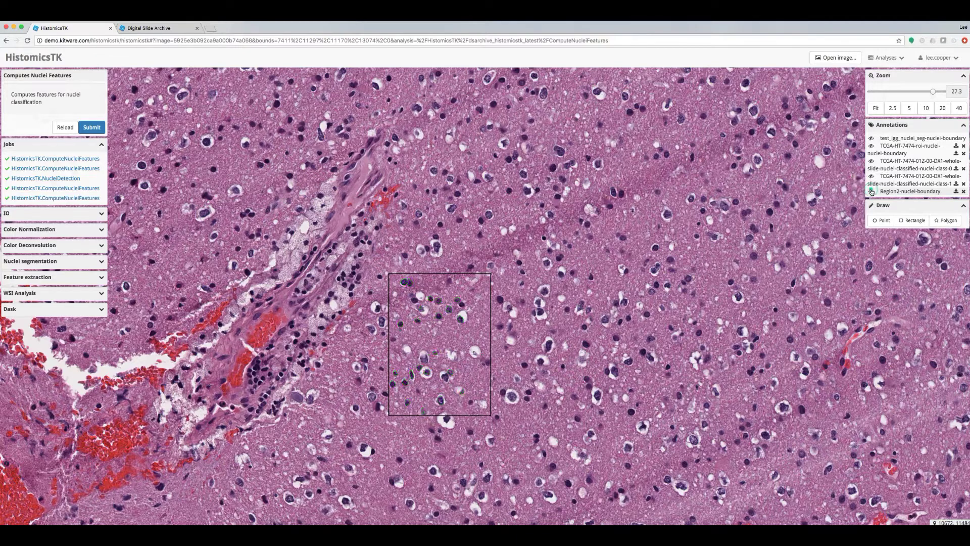